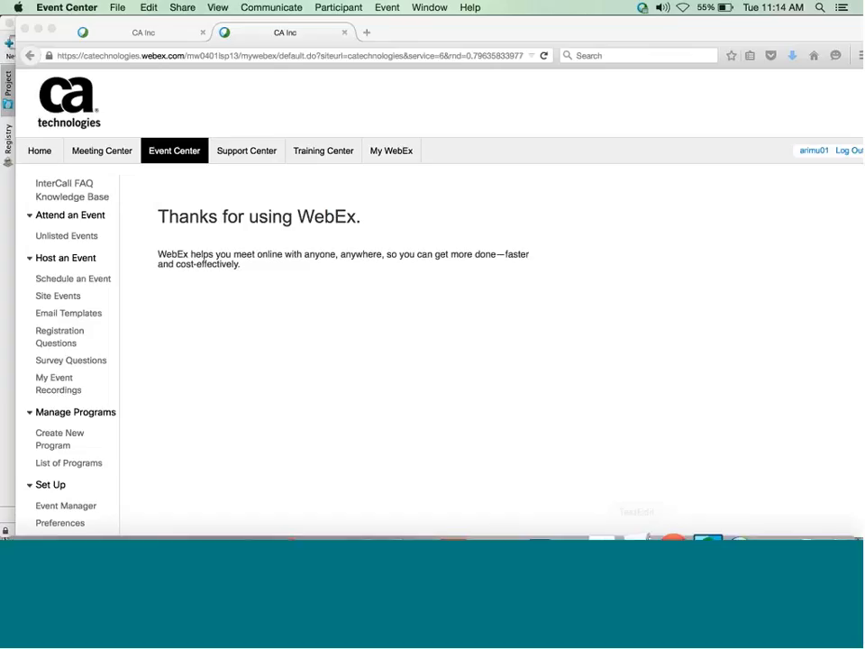
# Log in to the DevTest Portal in Chrome with the administrator user name and password.
pyautogui.click(667, 518)
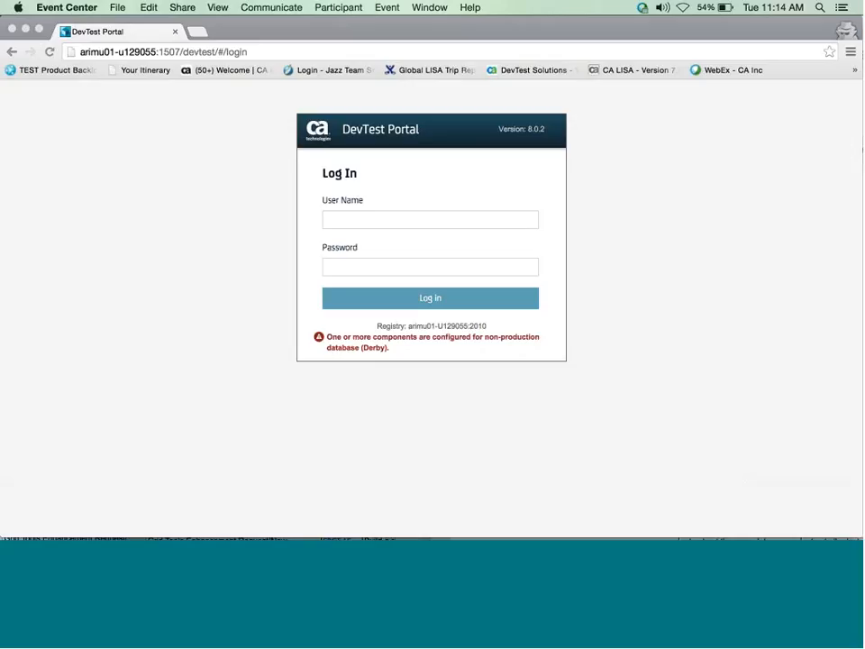
pyautogui.click(386, 222)
pyautogui.write('admin')
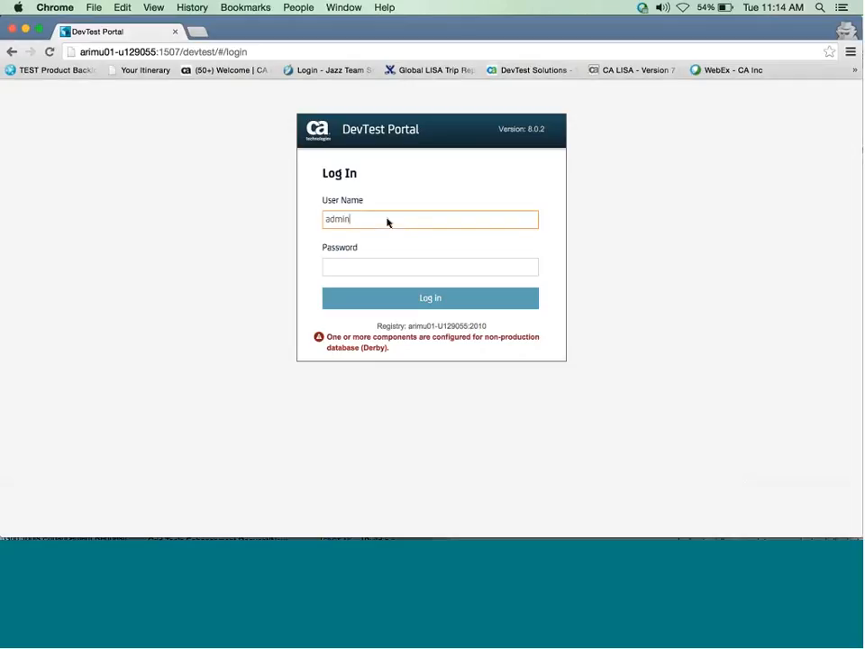
pyautogui.press('Tab')
pyautogui.write('admin')
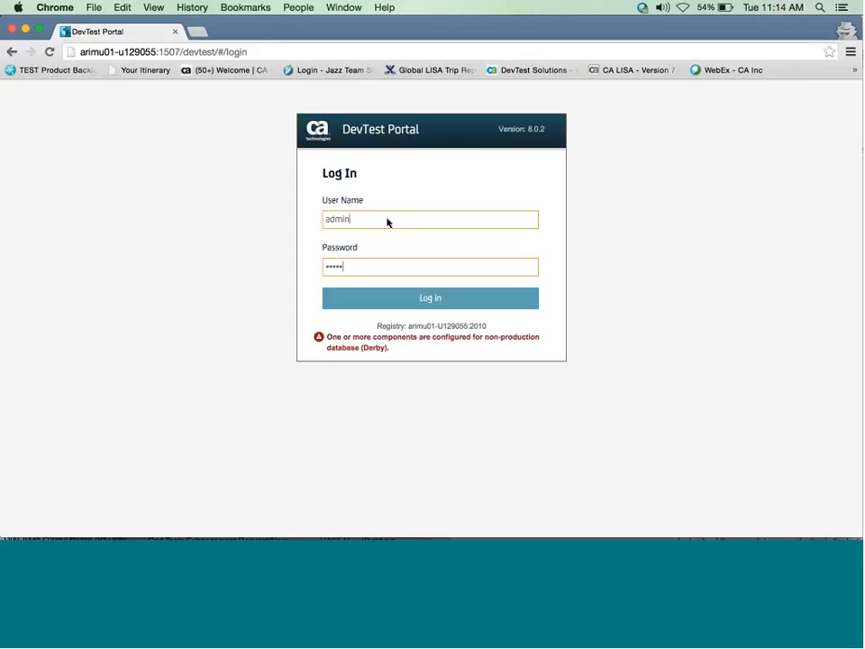
pyautogui.click(429, 302)
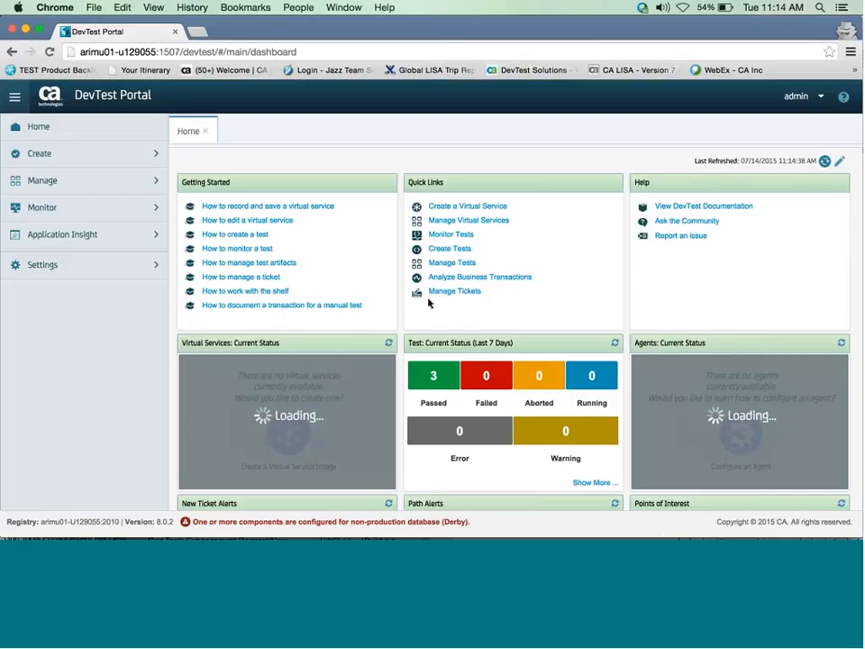
pyautogui.click(821, 98)
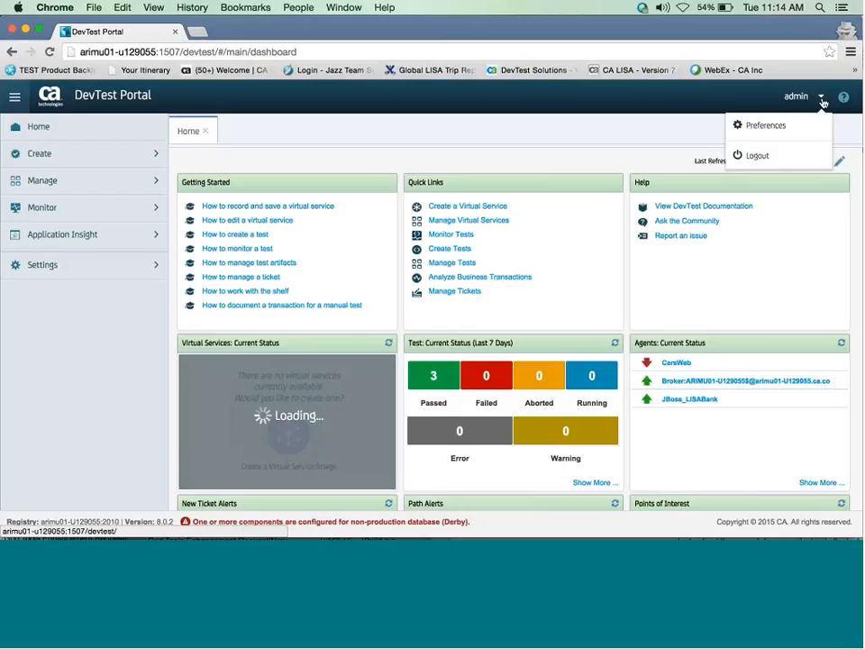
pyautogui.click(766, 130)
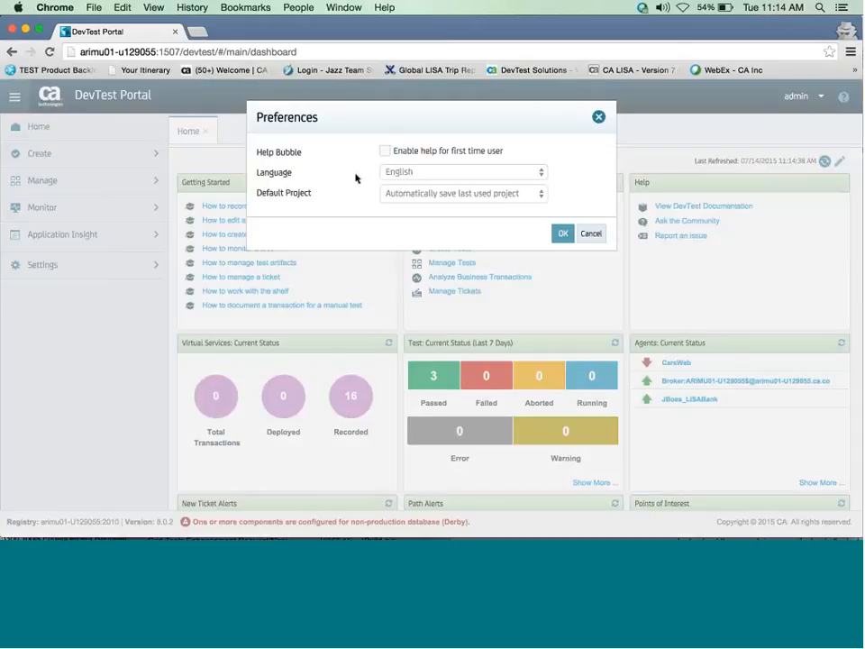
pyautogui.click(539, 193)
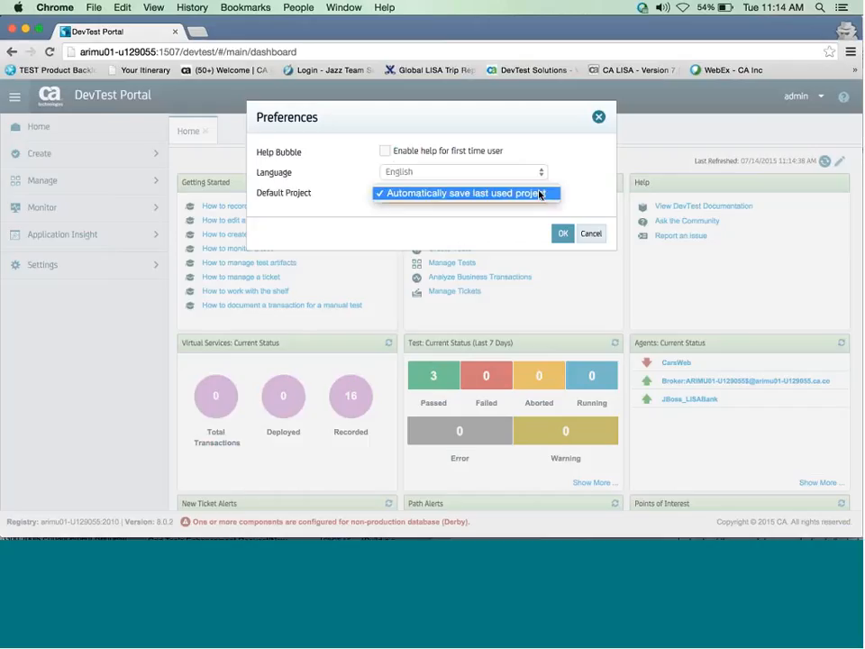
pyautogui.click(539, 193)
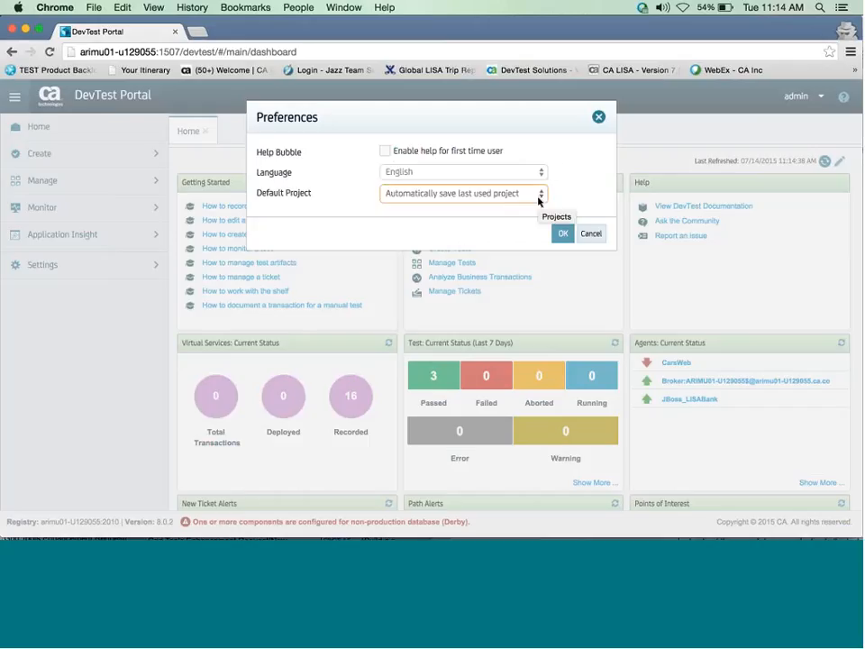
pyautogui.click(539, 196)
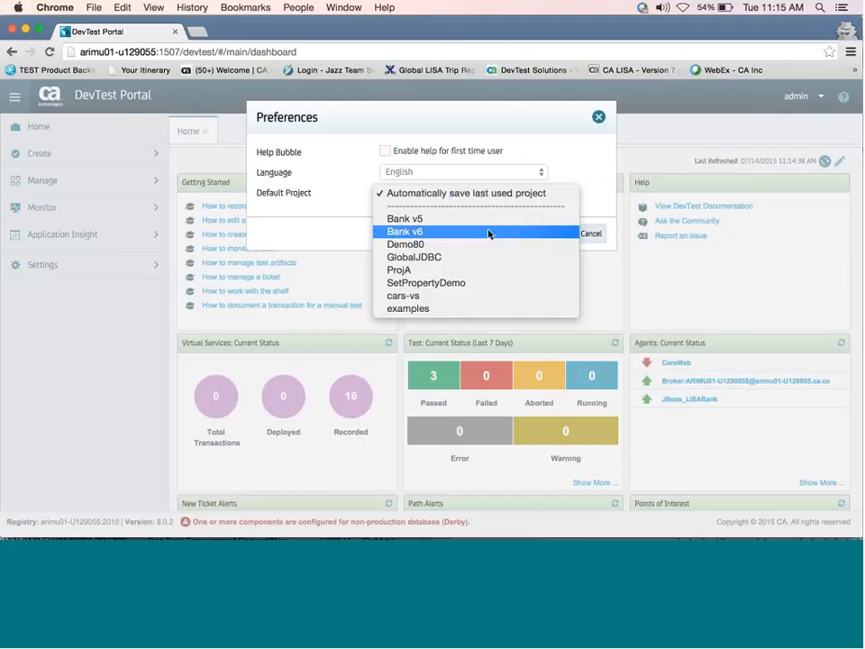
pyautogui.click(357, 200)
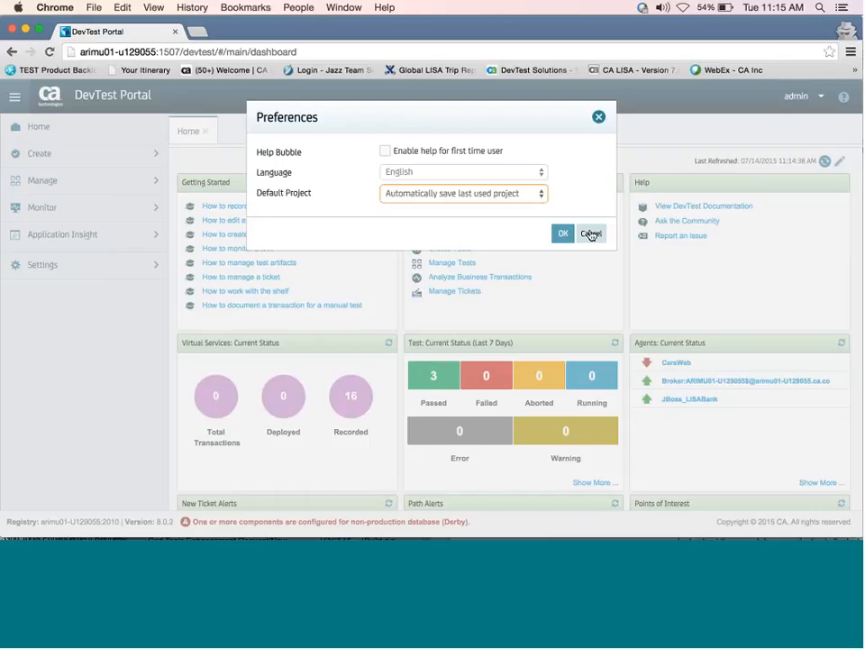
pyautogui.click(591, 235)
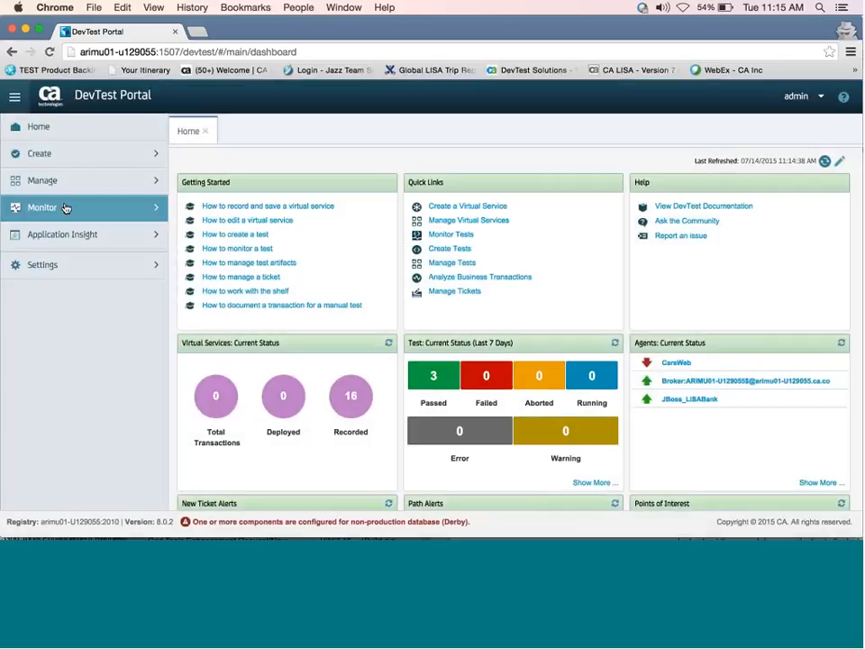
# Browse All Resources under Manage, checking the Type filter left on All Types, then close the list.
pyautogui.click(54, 189)
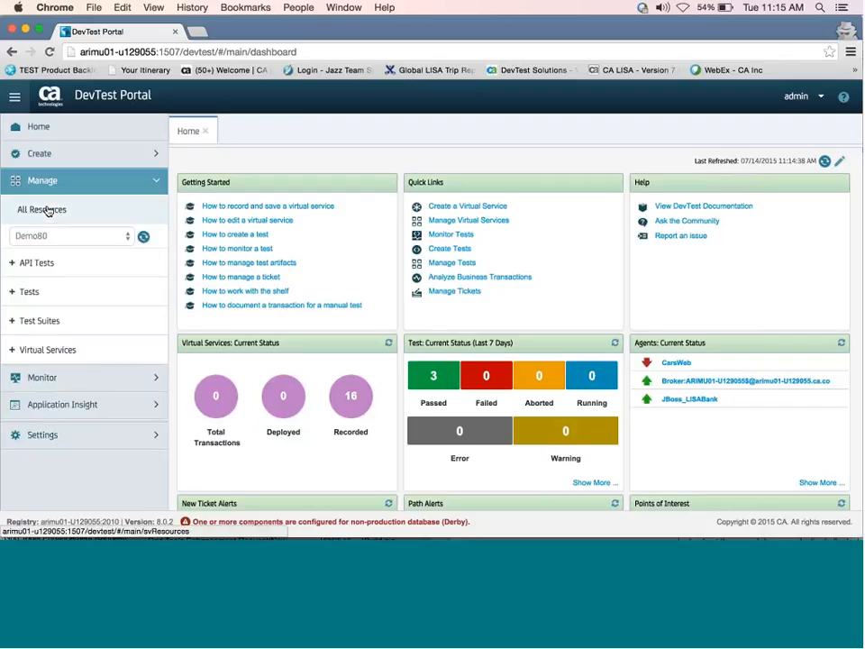
pyautogui.click(49, 211)
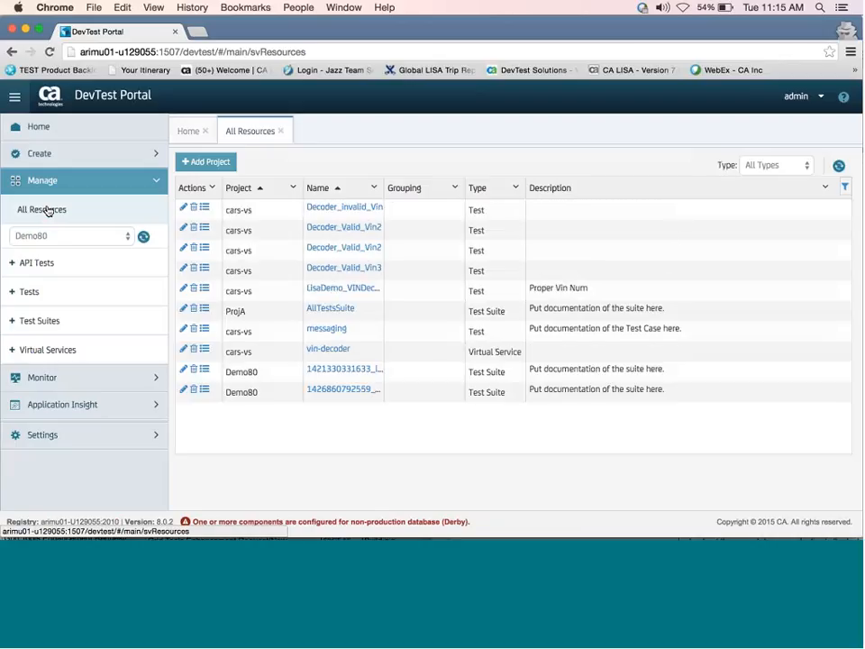
pyautogui.click(810, 170)
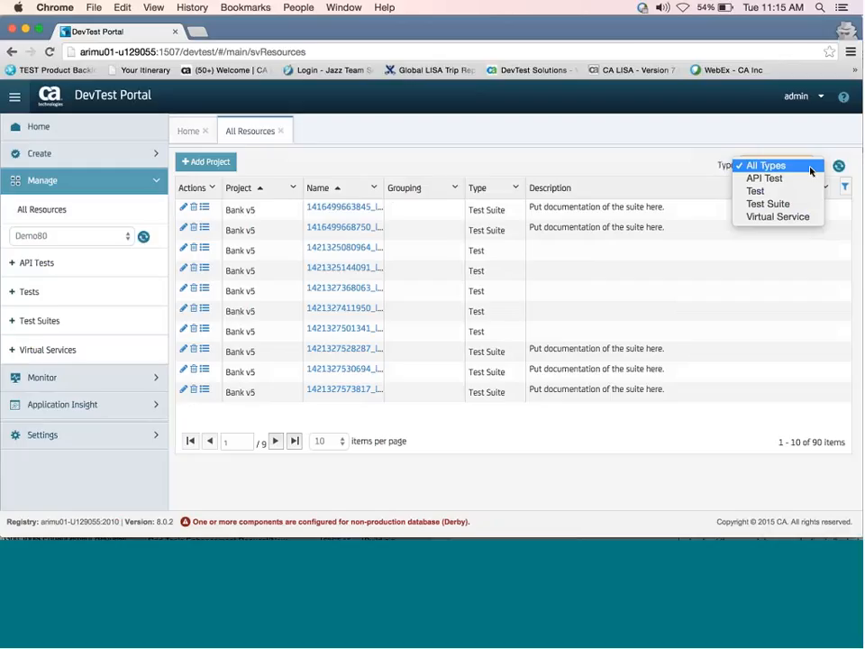
pyautogui.click(642, 162)
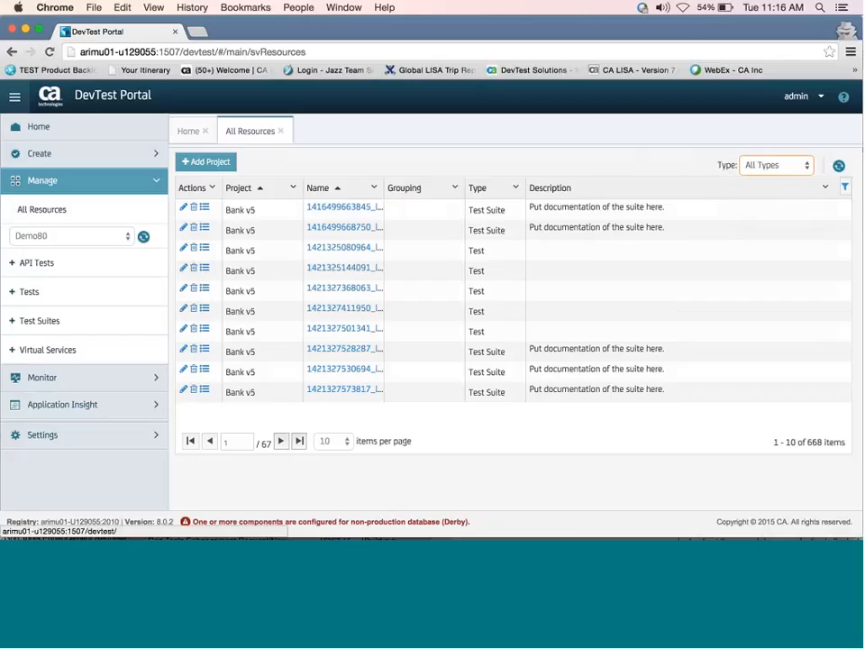
pyautogui.click(281, 131)
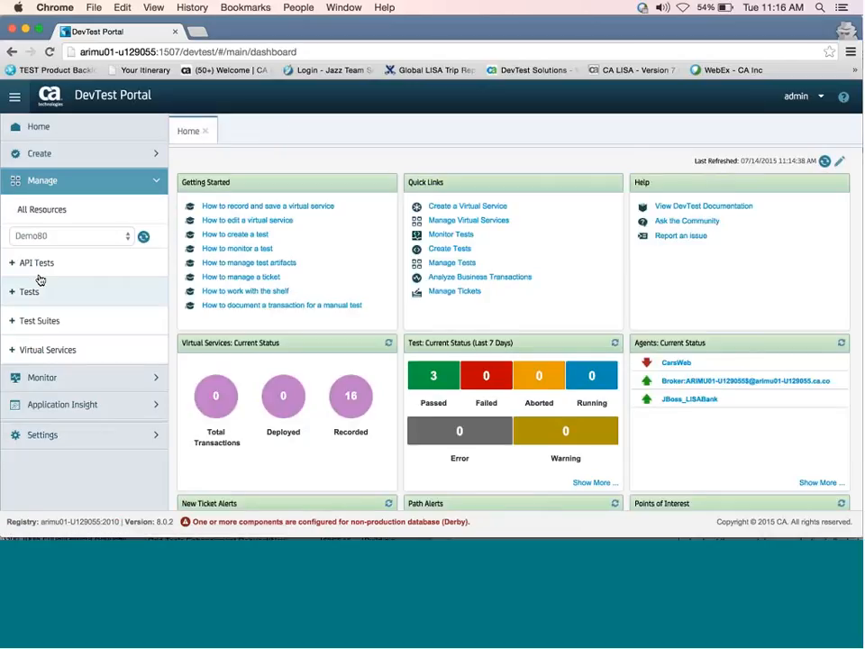
# Choose Run with options for multi-tier-combo-selenium in the Demo80 tests list.
pyautogui.click(12, 292)
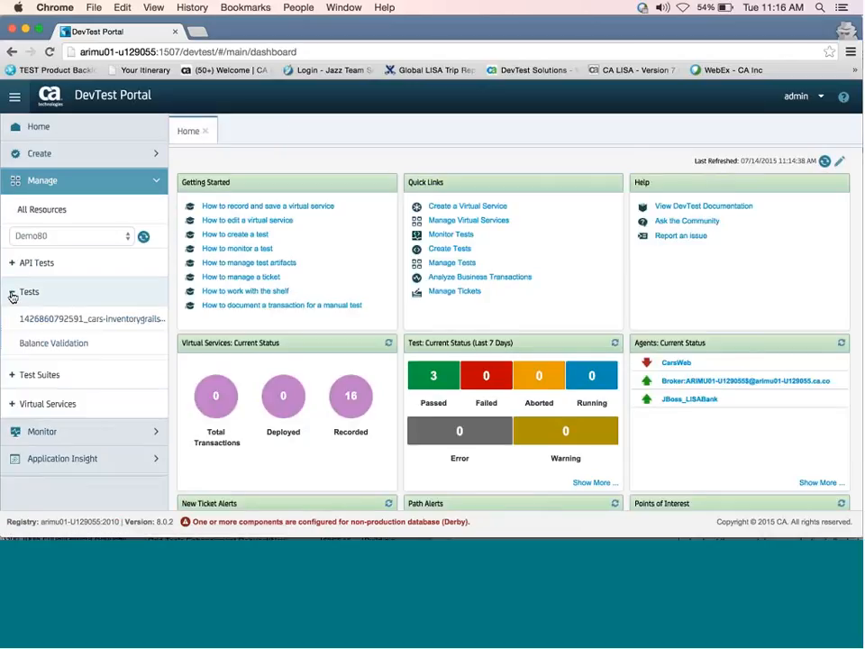
pyautogui.scroll(-2, 81, 353)
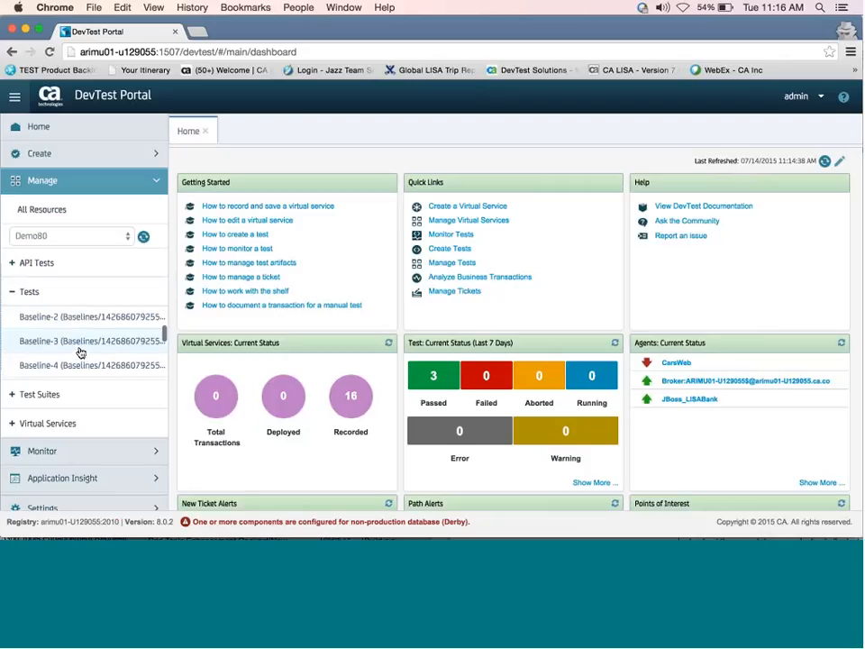
pyautogui.scroll(-10, 80, 353)
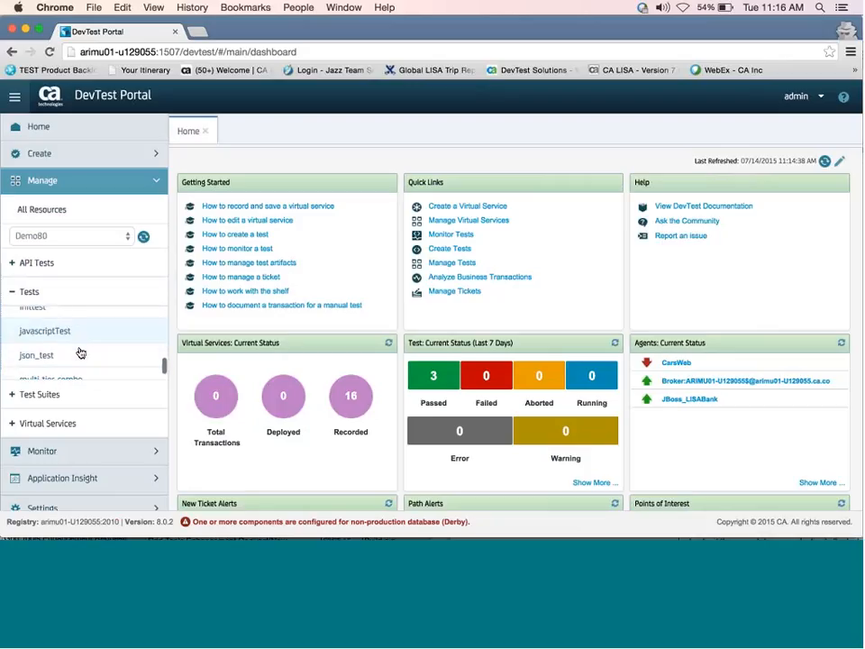
pyautogui.scroll(-5, 80, 353)
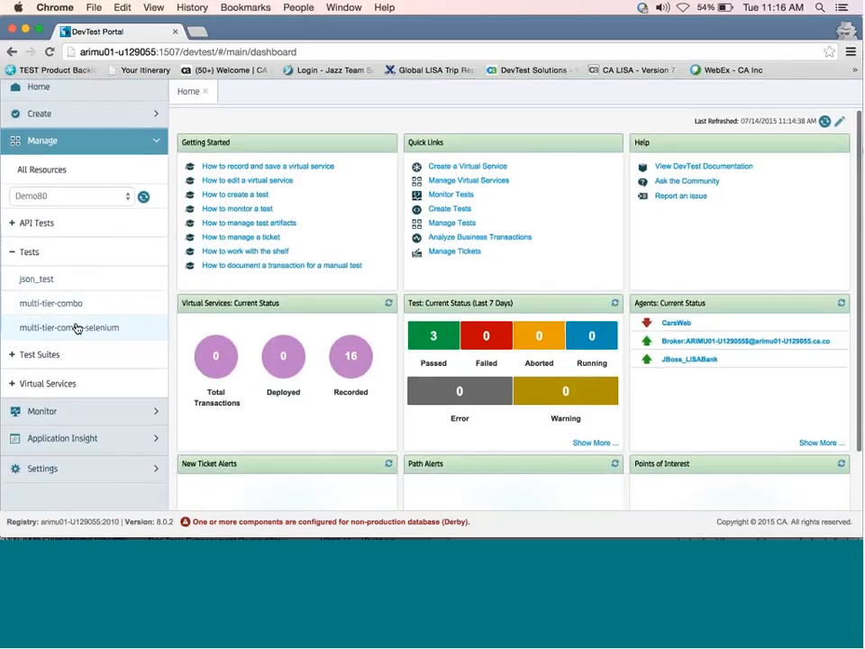
pyautogui.rightClick(76, 328)
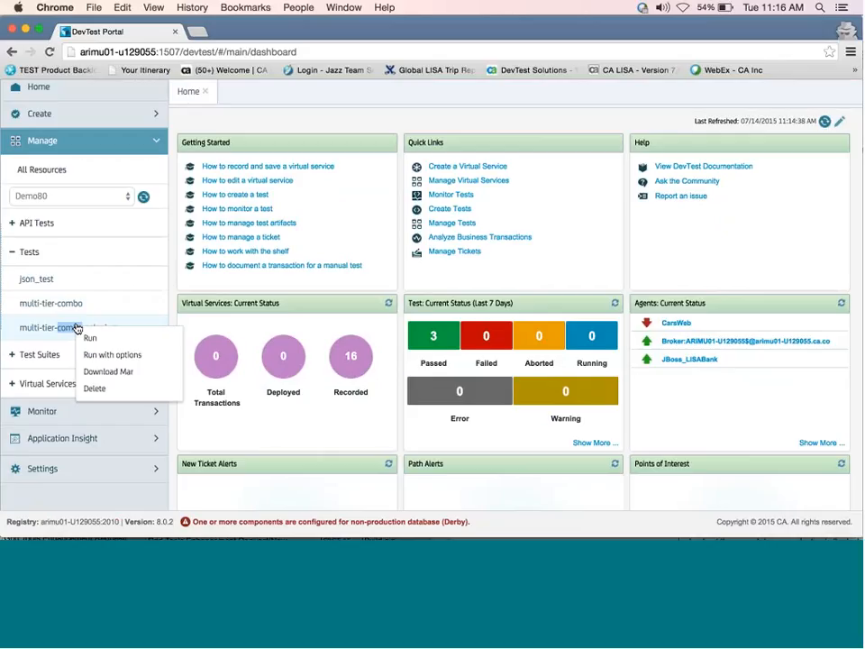
pyautogui.click(116, 355)
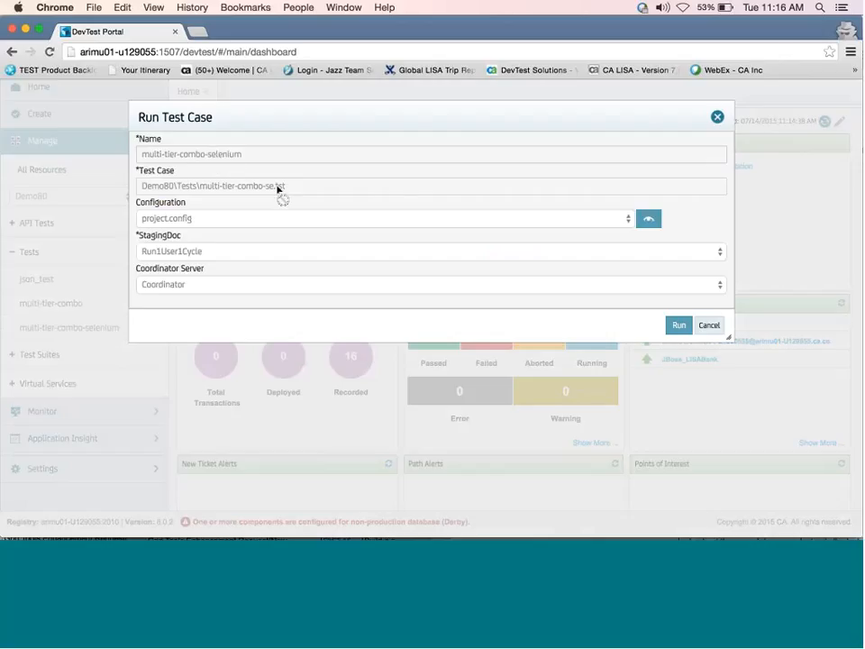
pyautogui.click(628, 219)
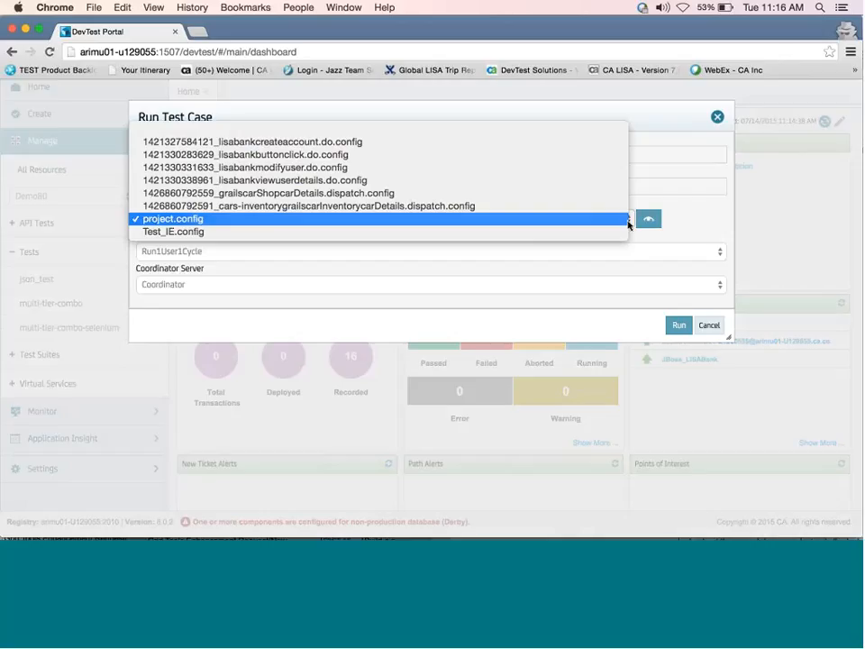
pyautogui.click(686, 231)
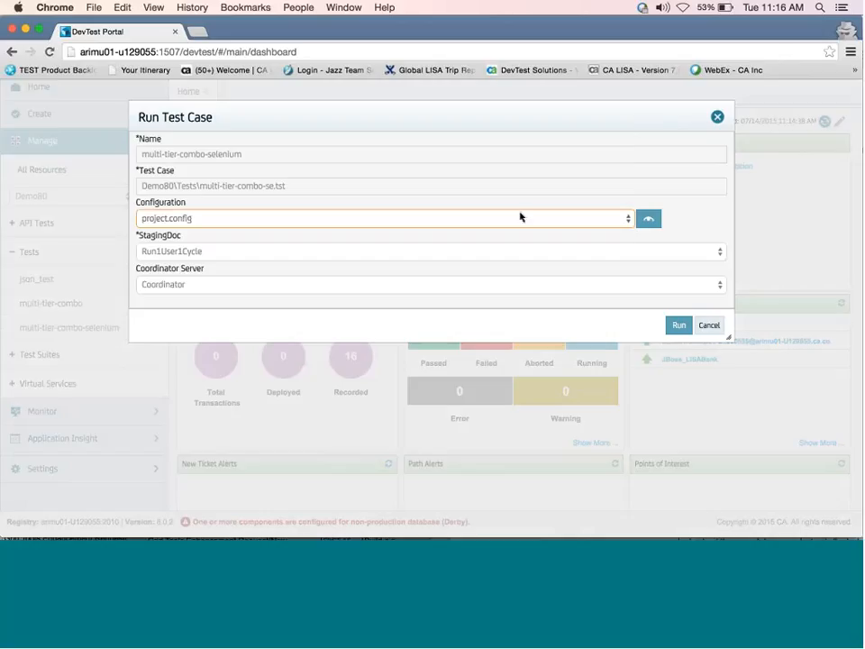
pyautogui.click(649, 222)
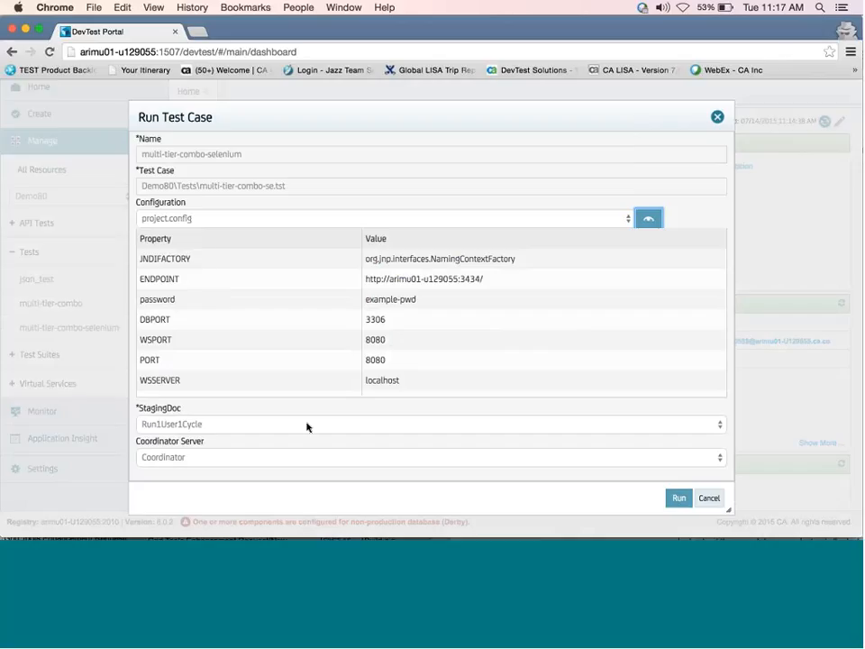
pyautogui.click(626, 222)
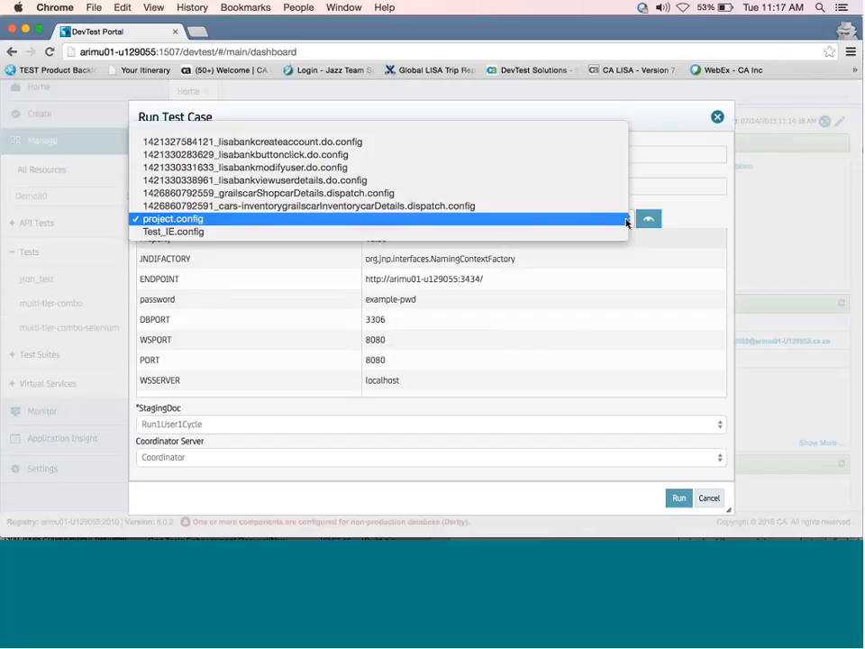
pyautogui.click(626, 221)
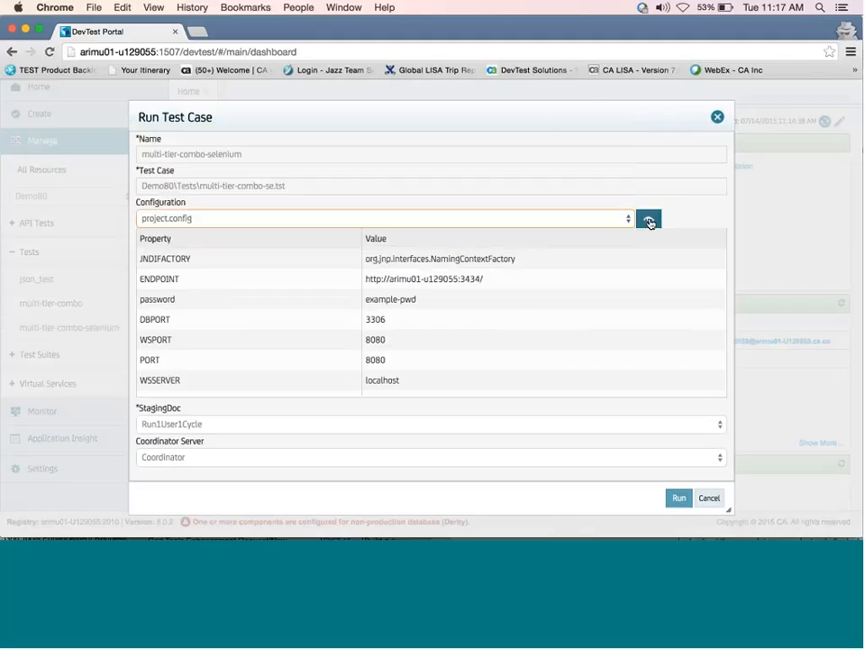
pyautogui.click(648, 219)
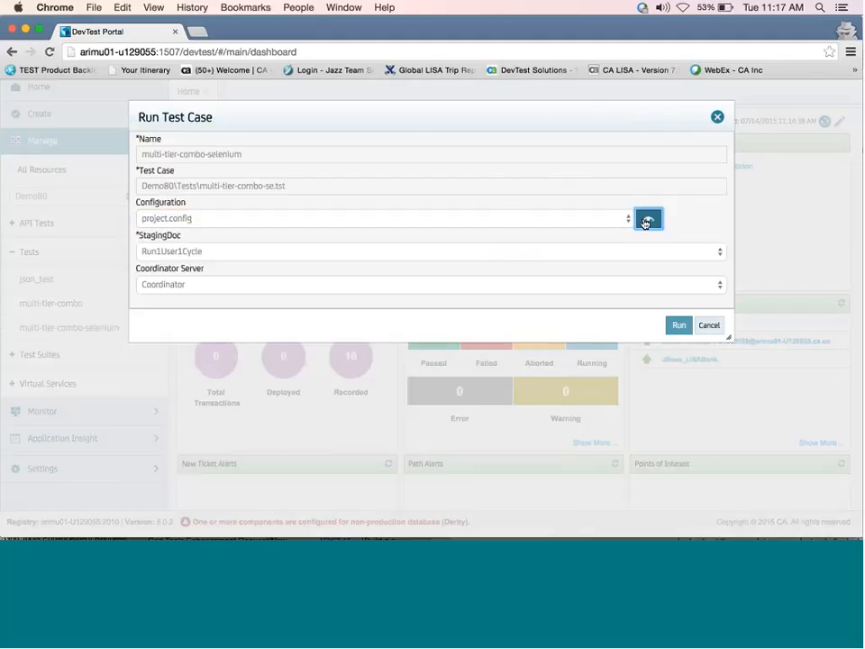
# Run multi-tier-combo-selenium with staging document Run1User1Cycle on the Coordinator server.
pyautogui.click(719, 254)
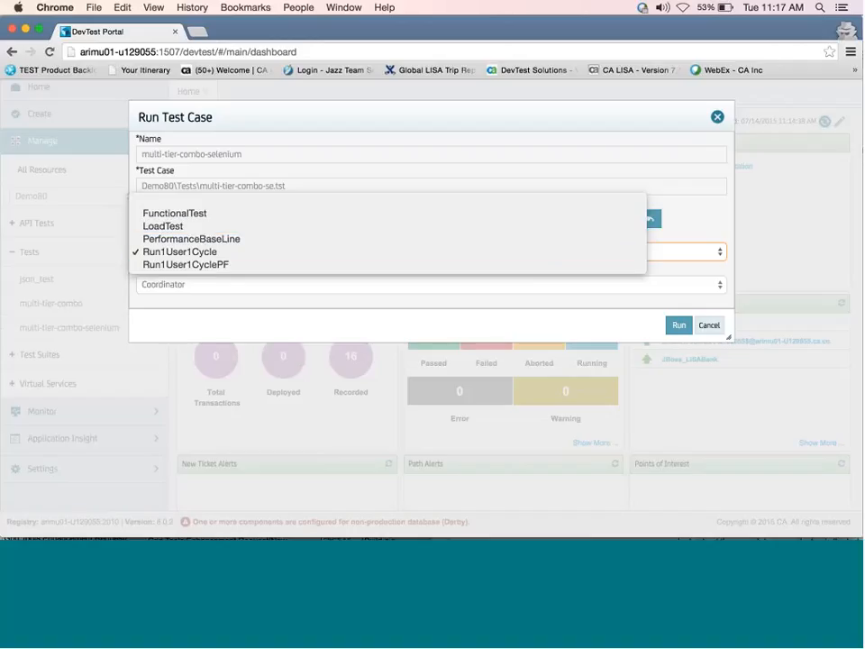
pyautogui.click(635, 285)
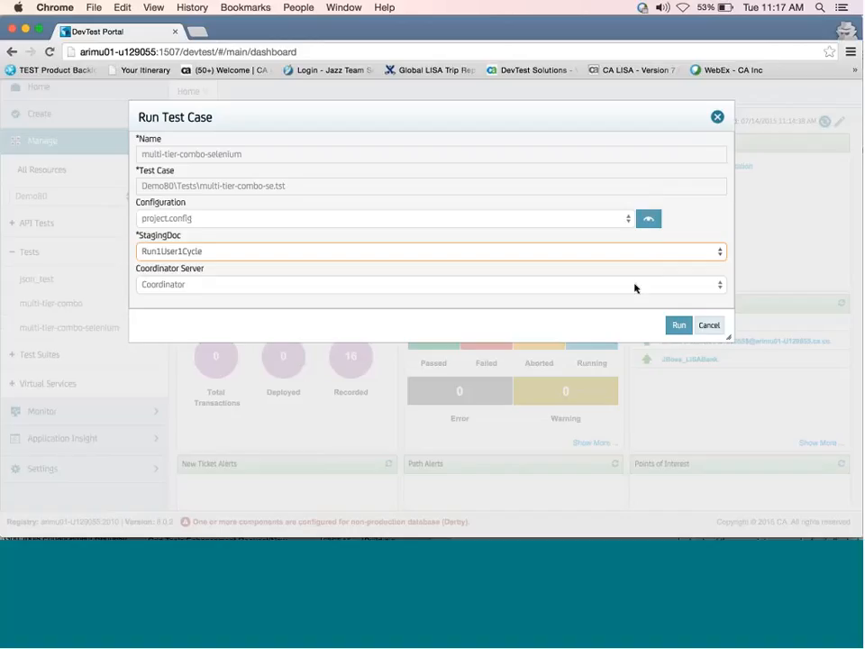
pyautogui.click(720, 287)
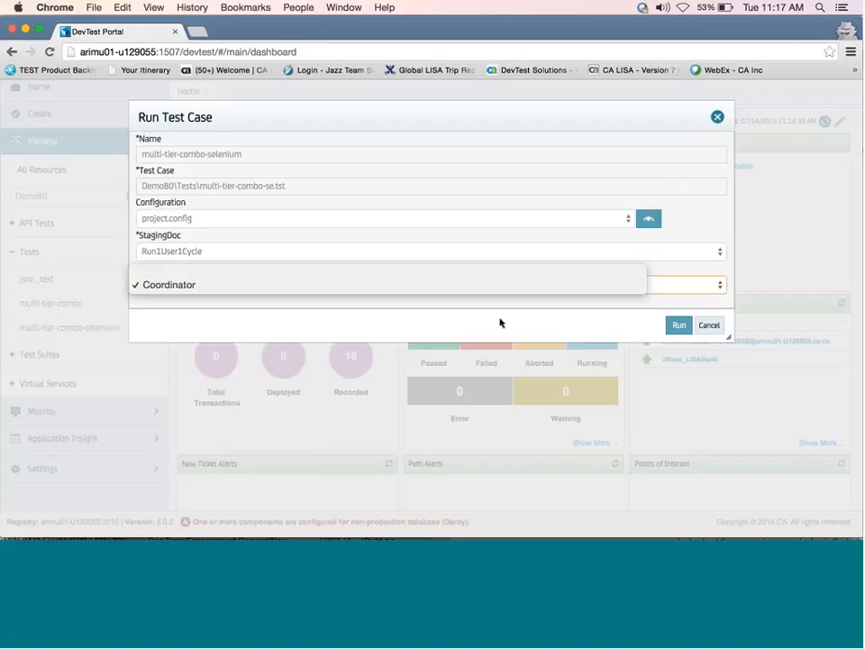
pyautogui.click(501, 322)
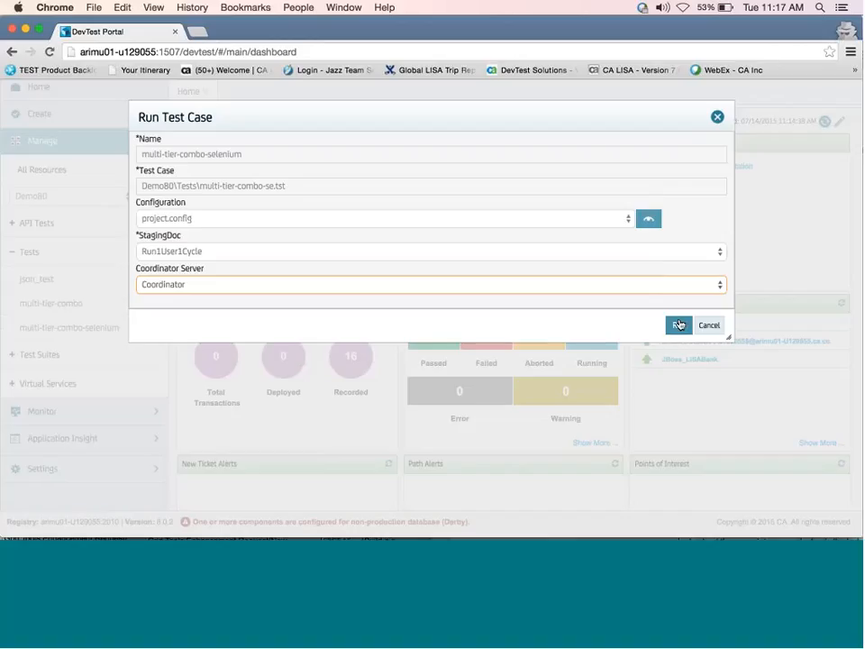
pyautogui.click(679, 324)
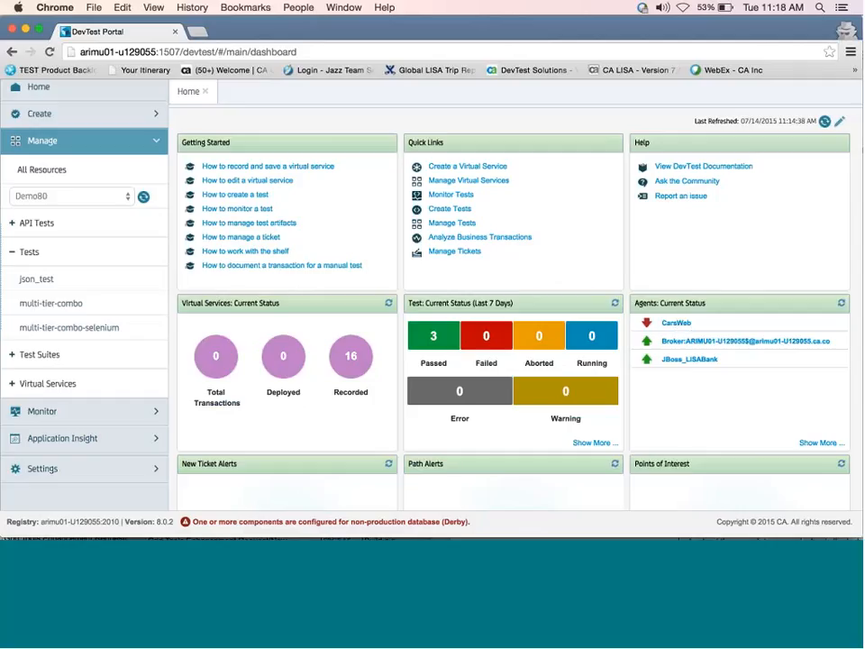
# Open the passed 8:23:27 AM multi-tier-combo-selenium run from the Monitoring Tests list.
pyautogui.click(54, 412)
pyautogui.click(56, 437)
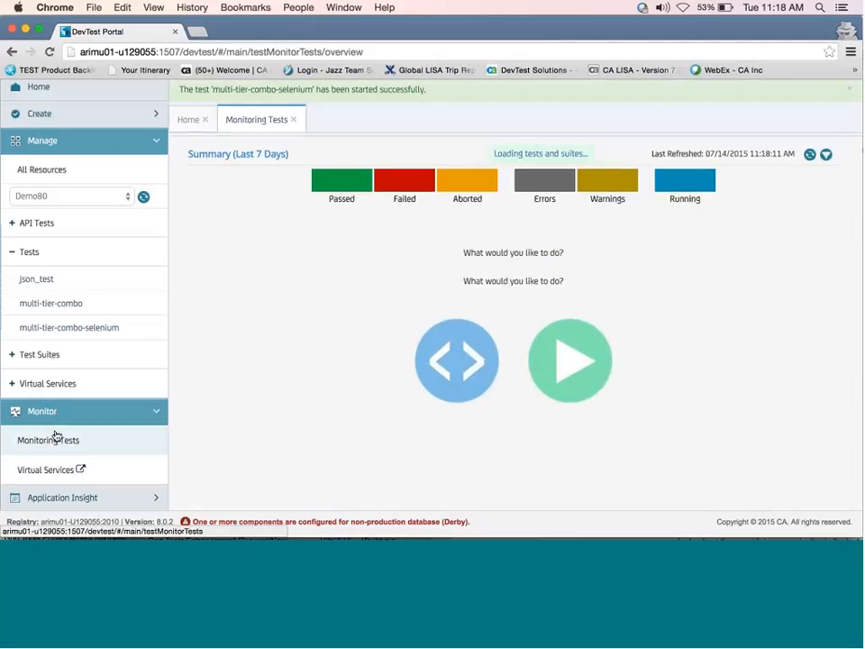
pyautogui.scroll(-2, 56, 437)
pyautogui.scroll(-2, 56, 436)
pyautogui.scroll(3, 419, 359)
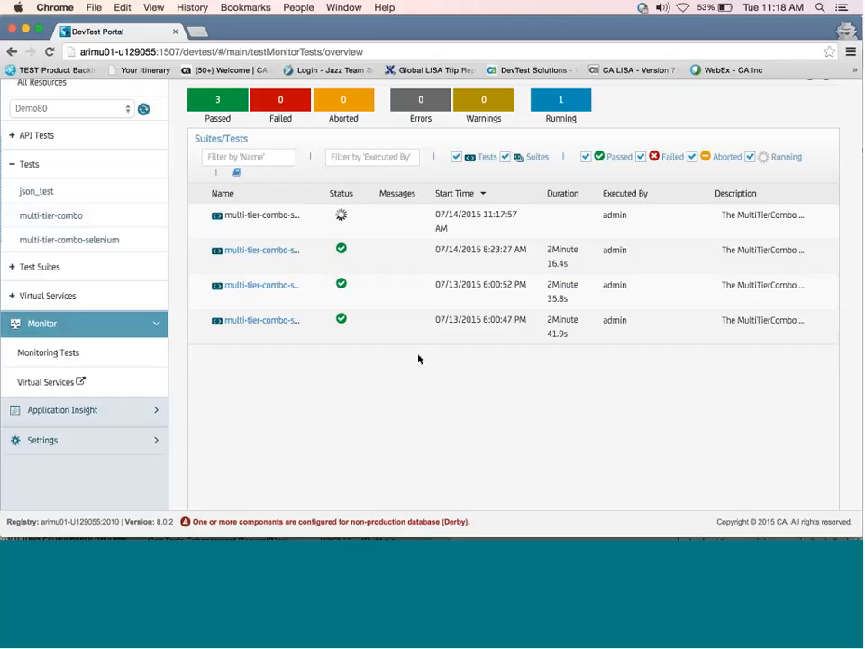
pyautogui.scroll(-1, 418, 360)
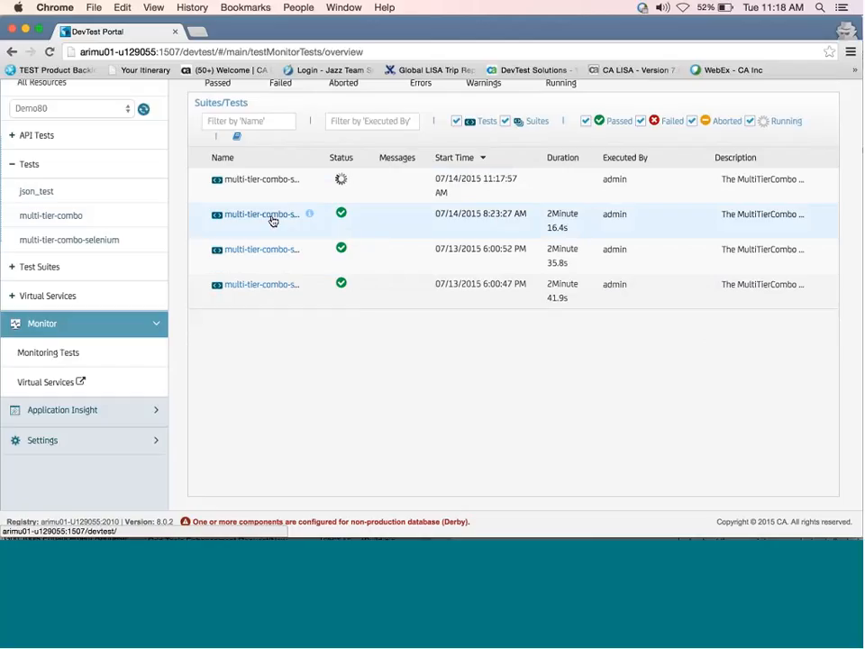
pyautogui.click(272, 216)
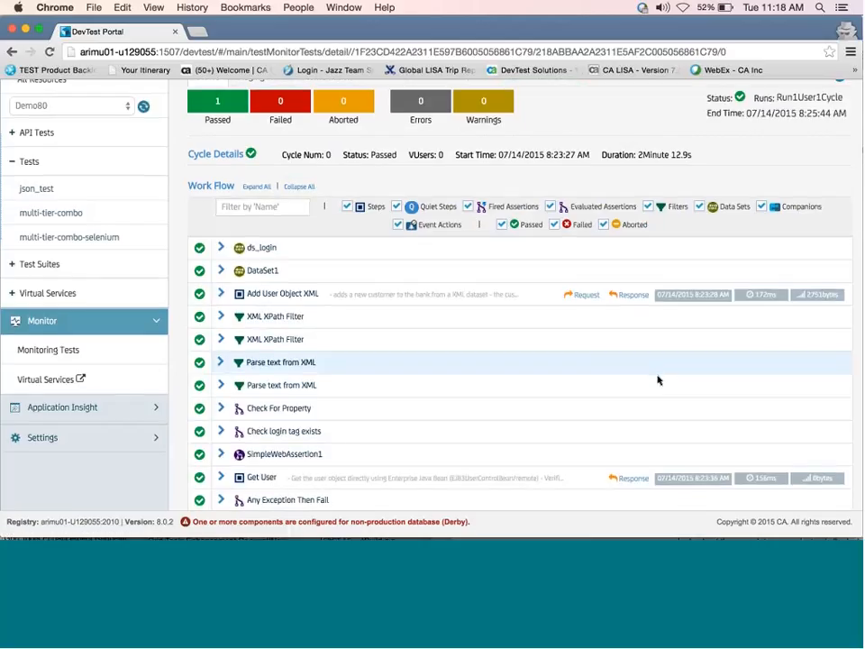
pyautogui.scroll(-1, 285, 233)
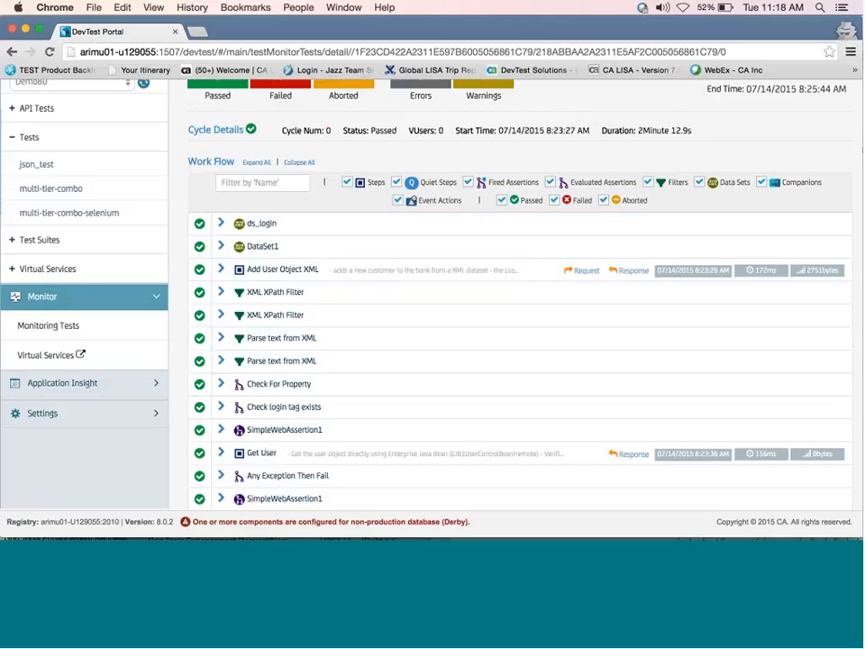
pyautogui.scroll(-3, 347, 347)
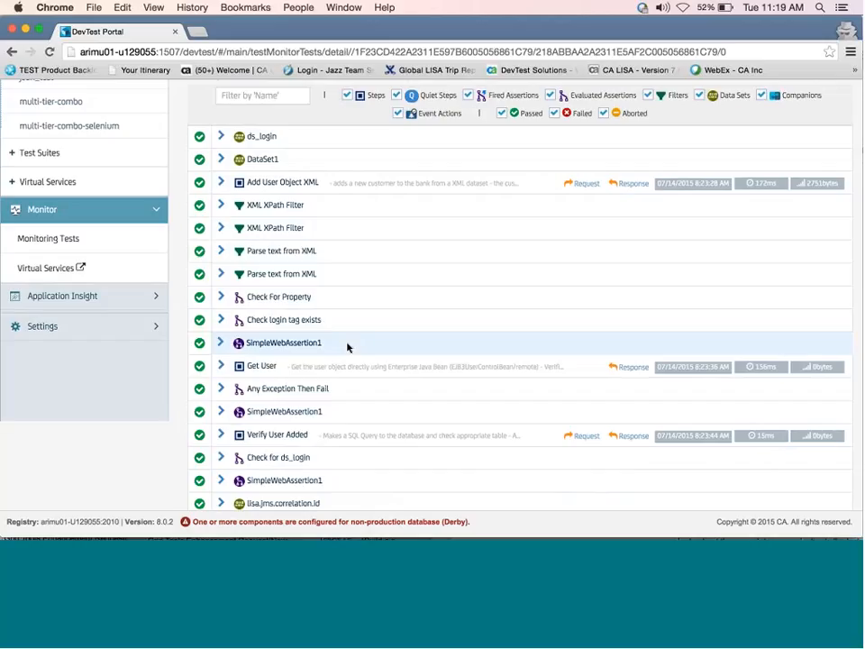
pyautogui.scroll(-3, 348, 348)
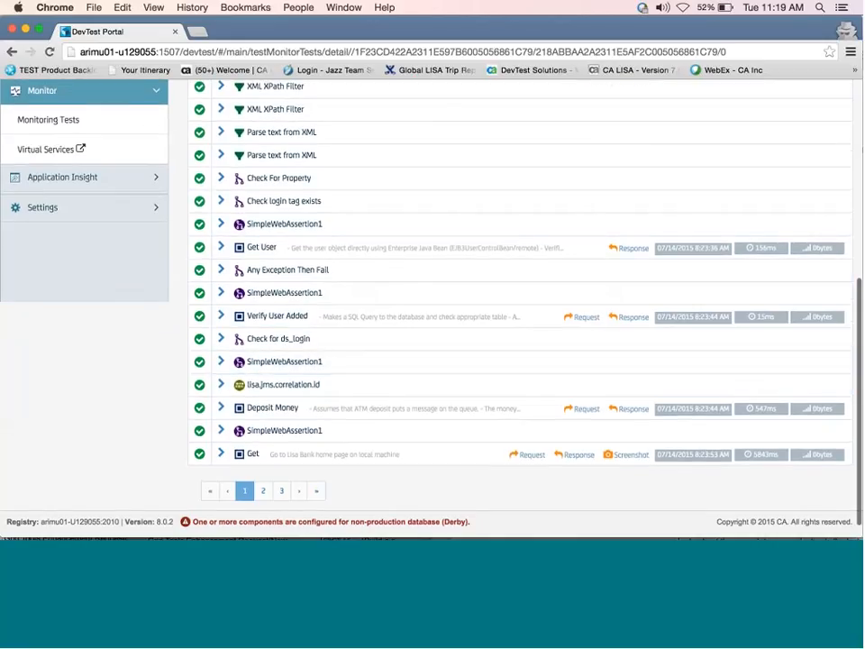
pyautogui.click(631, 461)
pyautogui.scroll(-2, 521, 332)
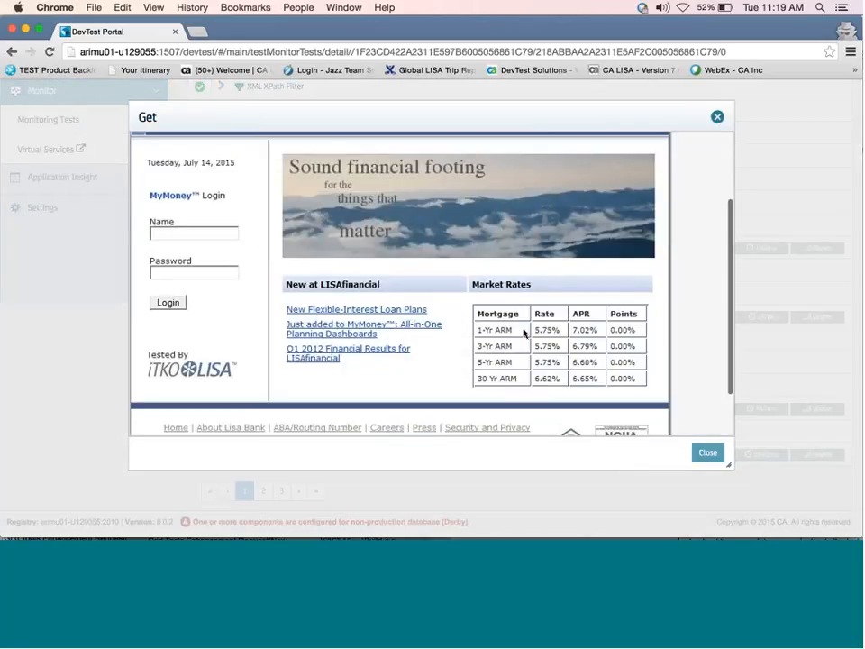
pyautogui.scroll(-2, 523, 332)
pyautogui.scroll(4, 523, 333)
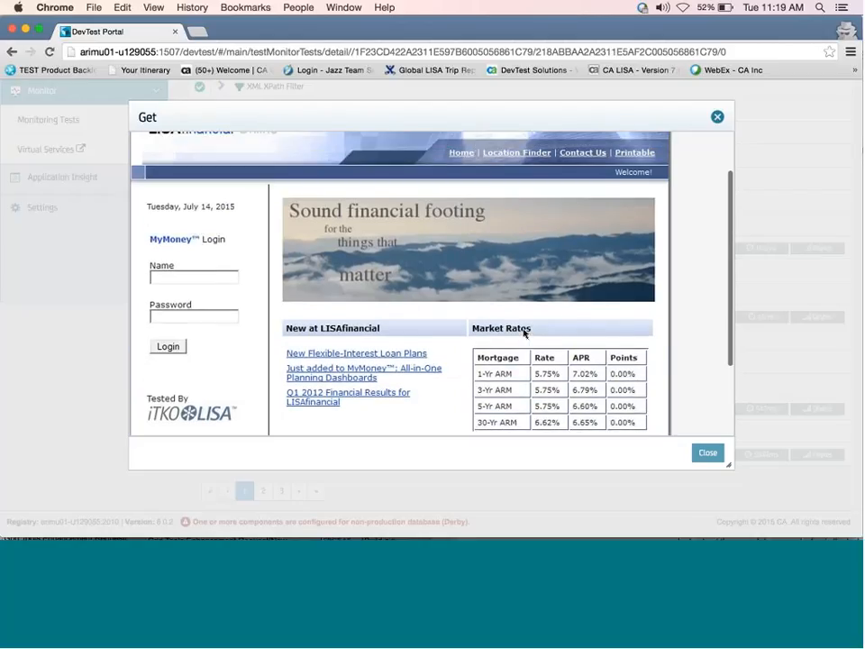
pyautogui.scroll(2, 524, 333)
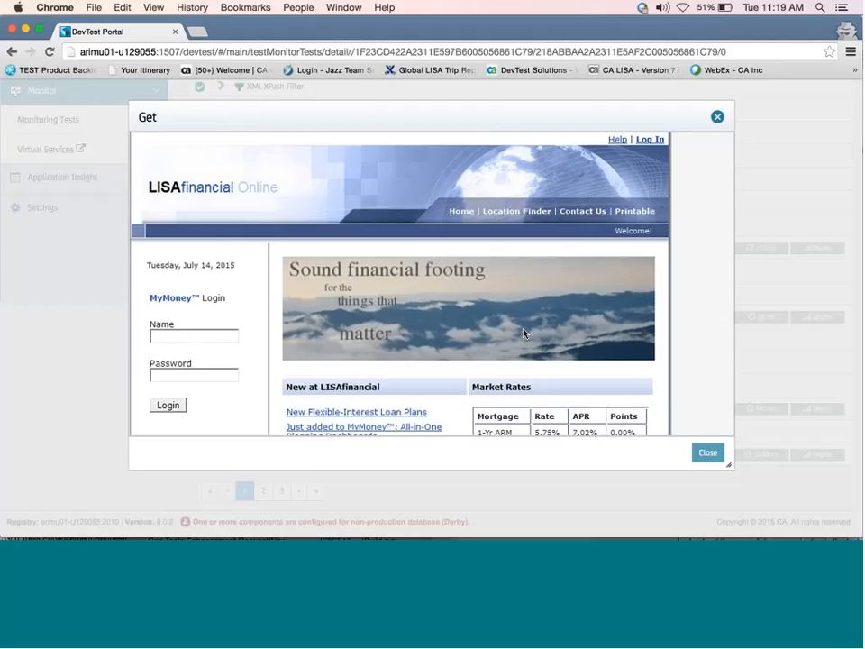
pyautogui.scroll(-2, 524, 334)
pyautogui.scroll(-4, 524, 334)
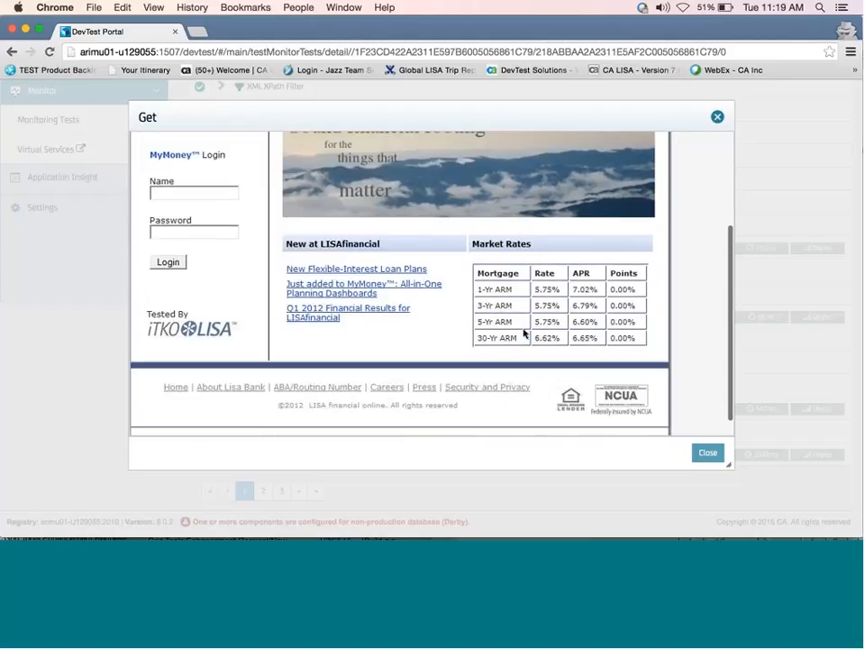
pyautogui.scroll(3, 523, 334)
pyautogui.scroll(-3, 660, 425)
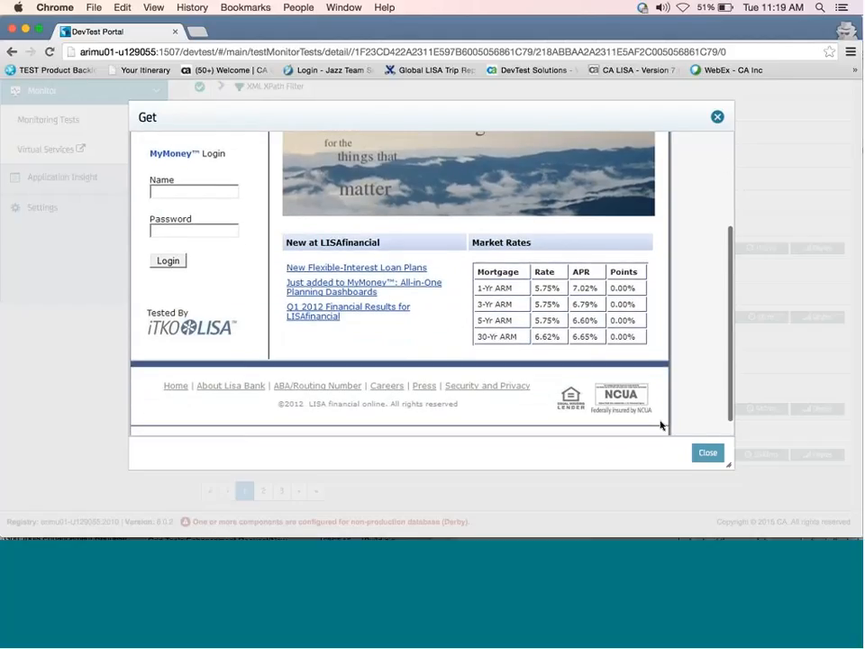
pyautogui.click(707, 455)
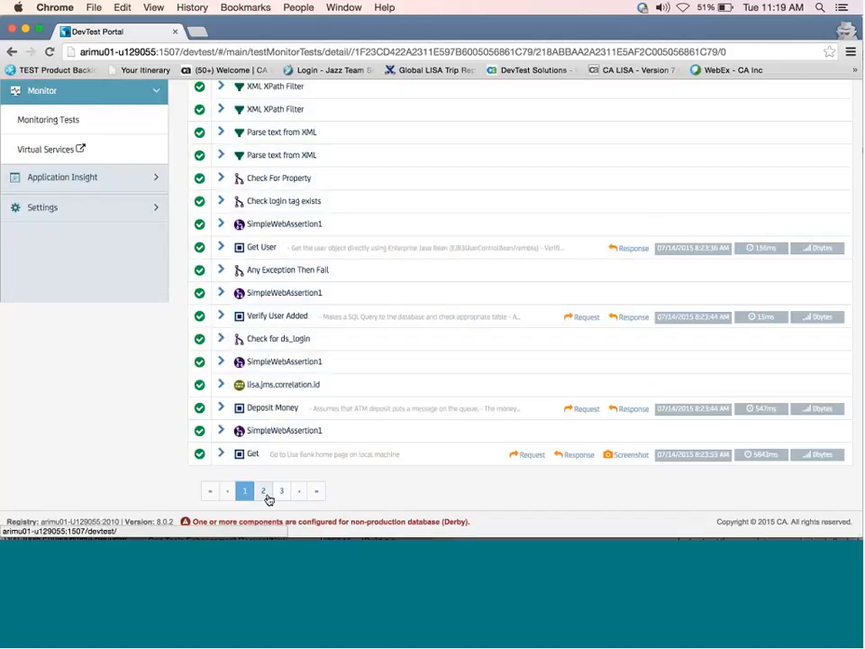
# On steps page 2, expand SetElementText_Username and view, then close, its login-page screenshot.
pyautogui.click(269, 498)
pyautogui.scroll(10, 375, 458)
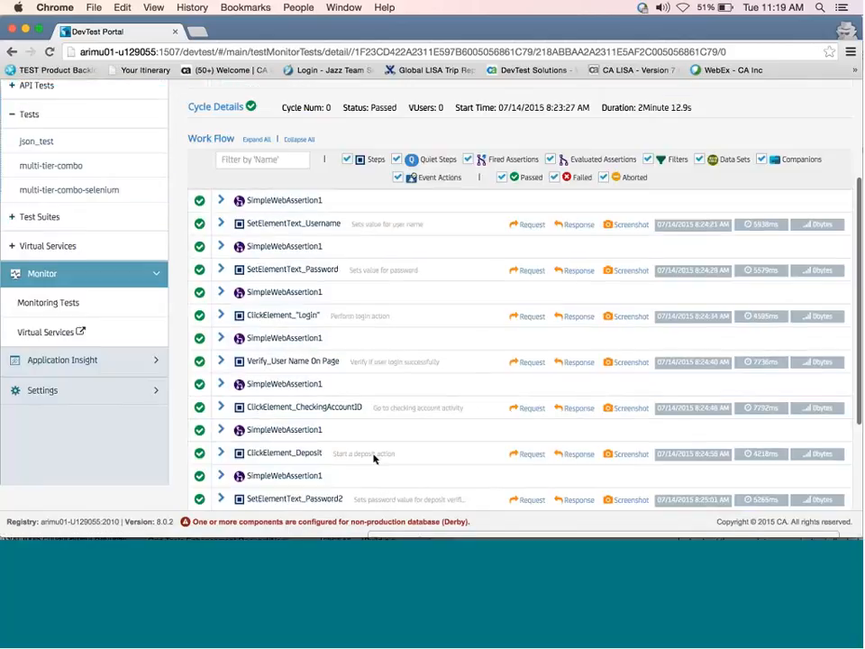
pyautogui.moveTo(463, 330)
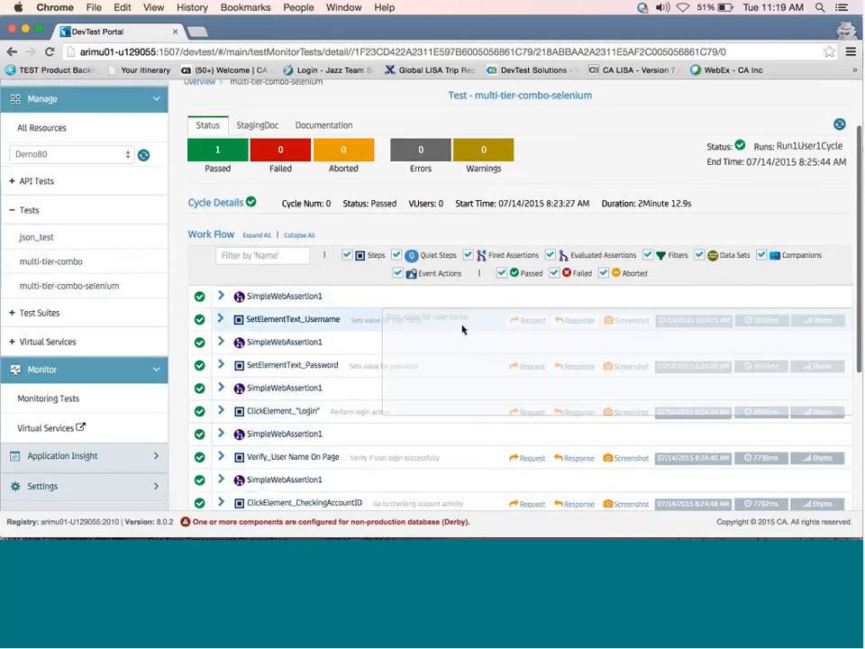
pyautogui.click(220, 321)
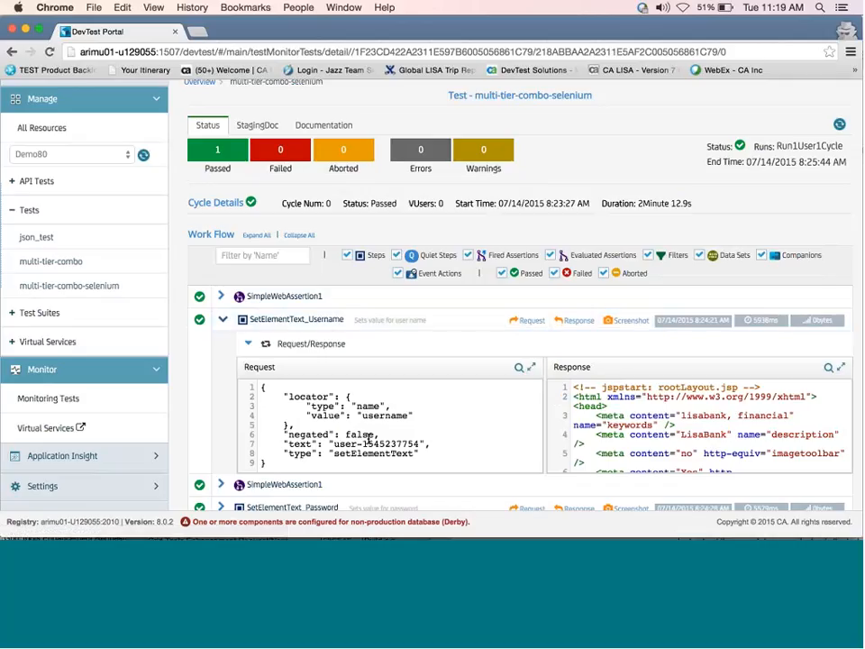
pyautogui.click(628, 320)
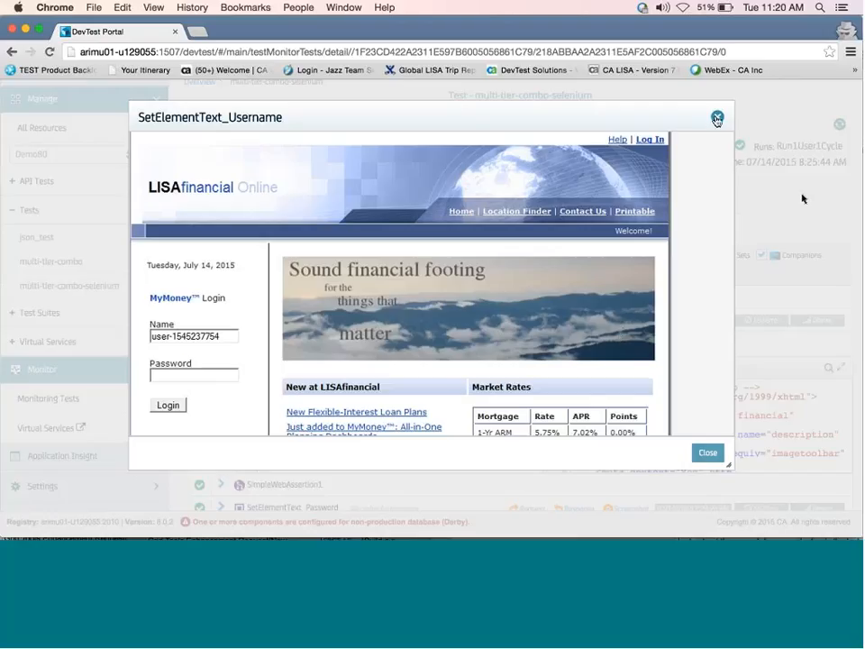
pyautogui.click(717, 118)
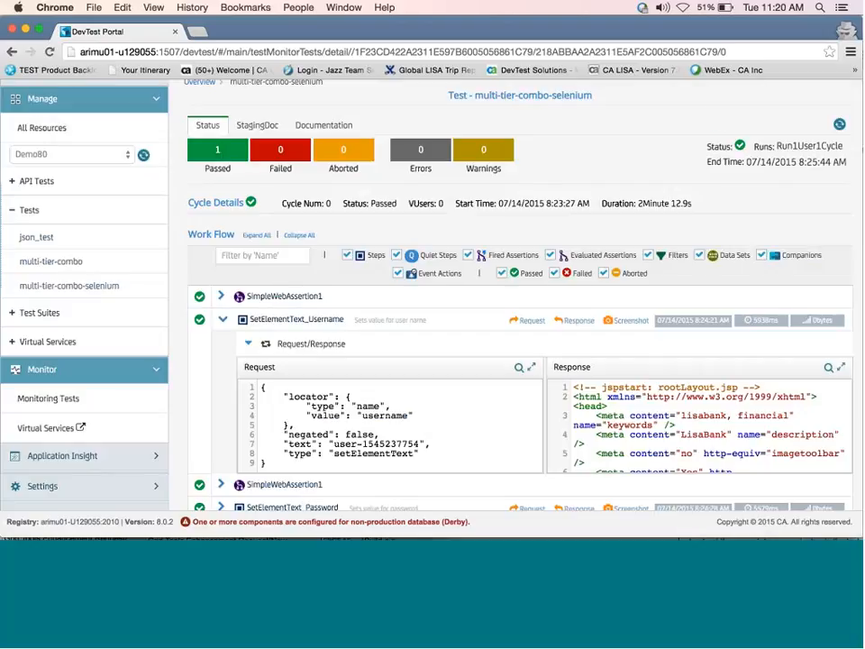
pyautogui.moveTo(676, 505)
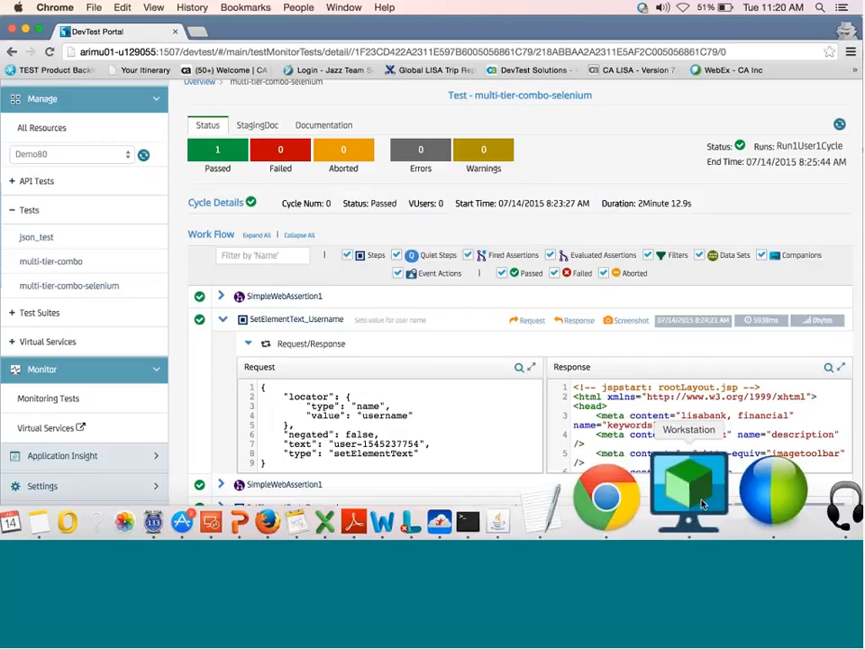
# Switch to DevTest Workstation, showing the EventHandlerDemo test case with its event-driven subprocess companions.
pyautogui.click(702, 503)
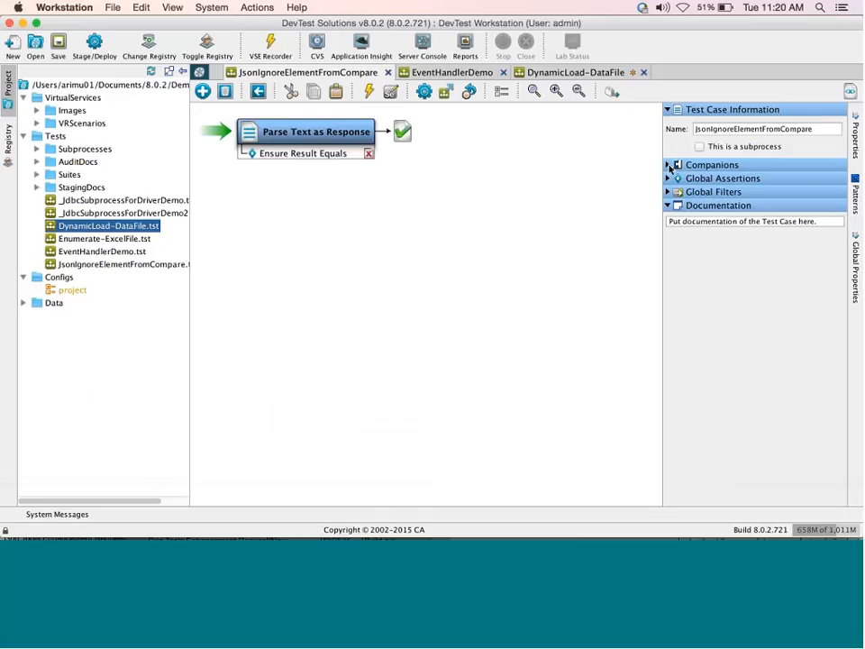
pyautogui.moveTo(210, 22)
pyautogui.mouseDown()
pyautogui.moveTo(217, 60)
pyautogui.moveTo(210, 22)
pyautogui.mouseUp()
pyautogui.moveTo(647, 505)
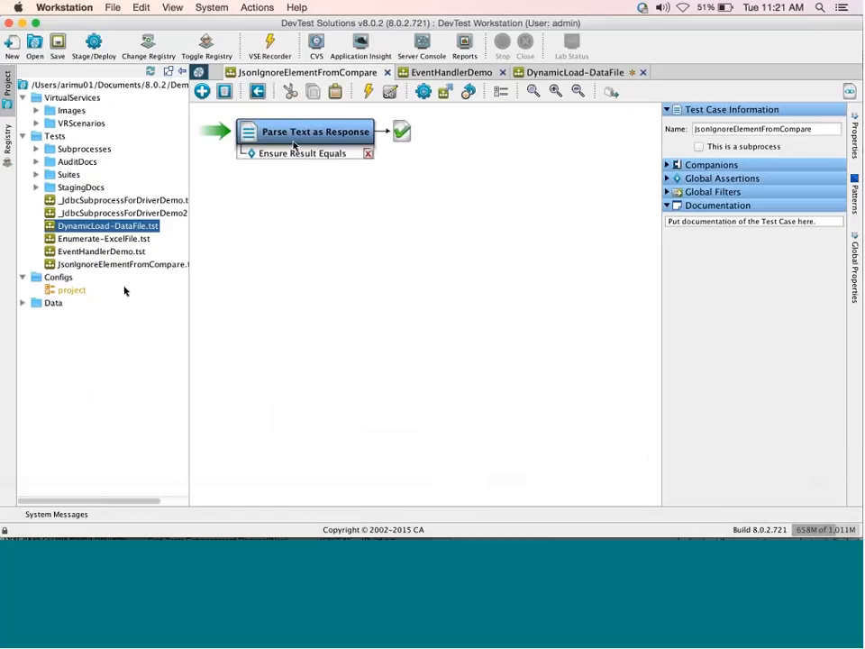
pyautogui.click(65, 7)
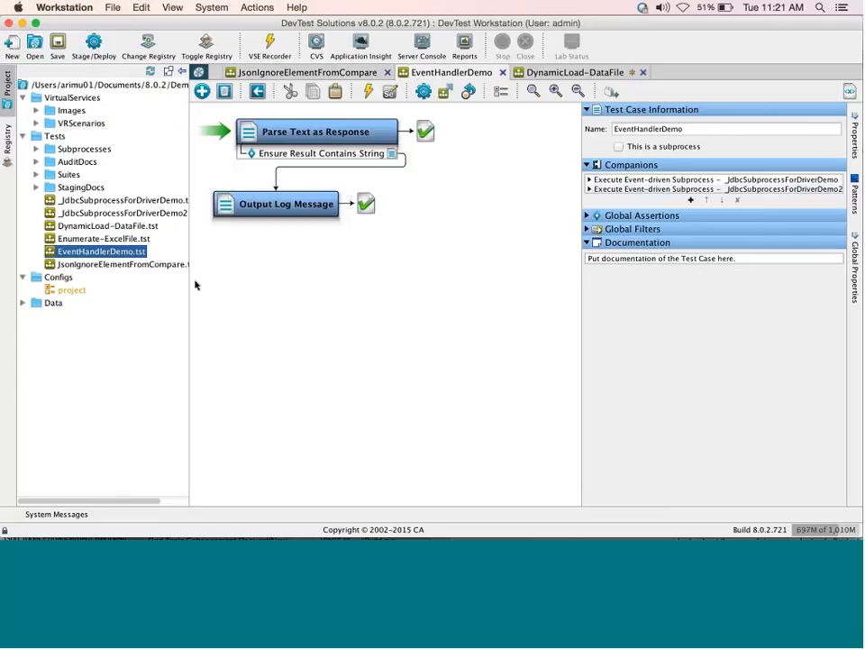
# Open the JsonIgnoreElementFromCompare test and expand its JSON Ignored Nodes Companion listing $.data.partnerKey.
pyautogui.click(272, 73)
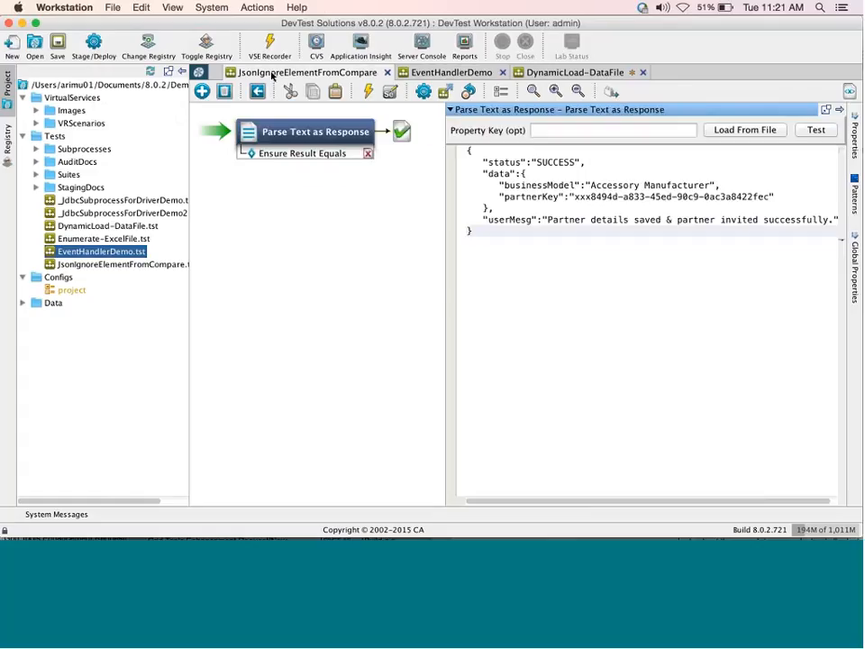
pyautogui.click(420, 238)
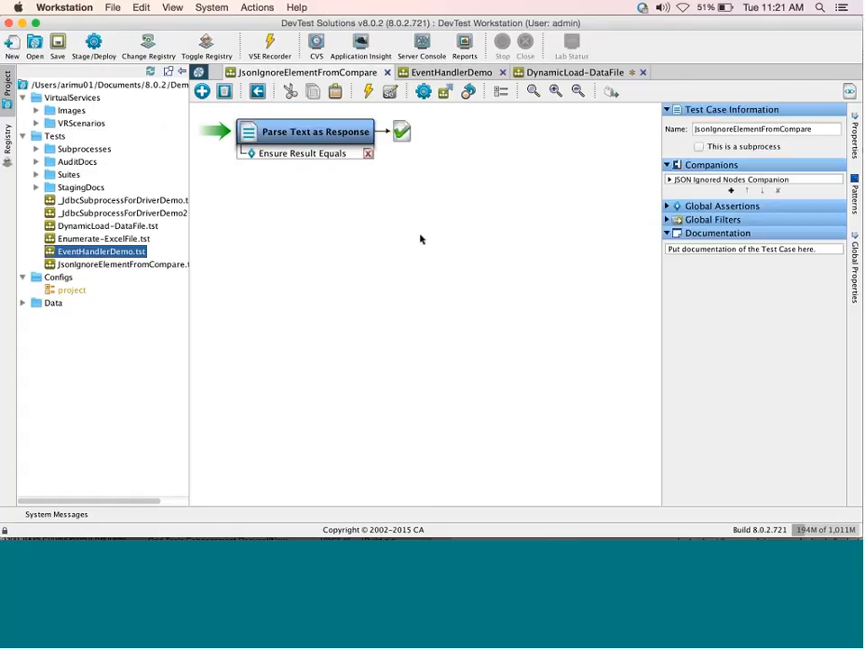
pyautogui.click(310, 141)
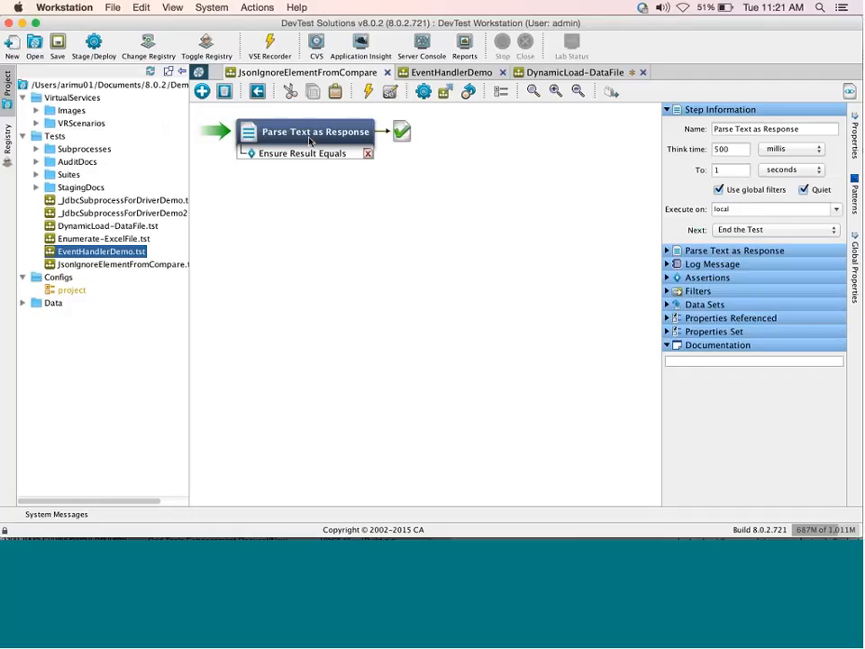
pyautogui.click(345, 199)
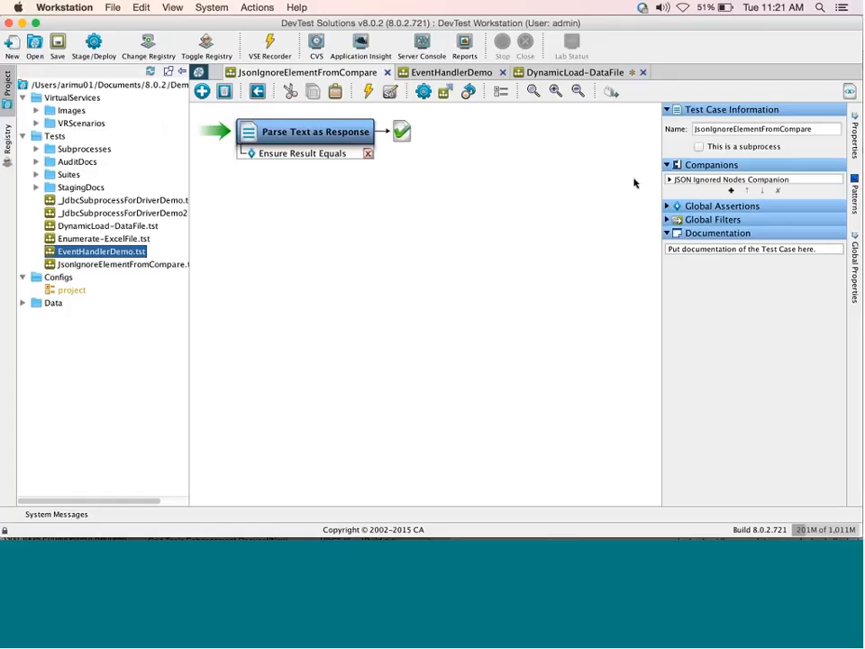
pyautogui.click(670, 180)
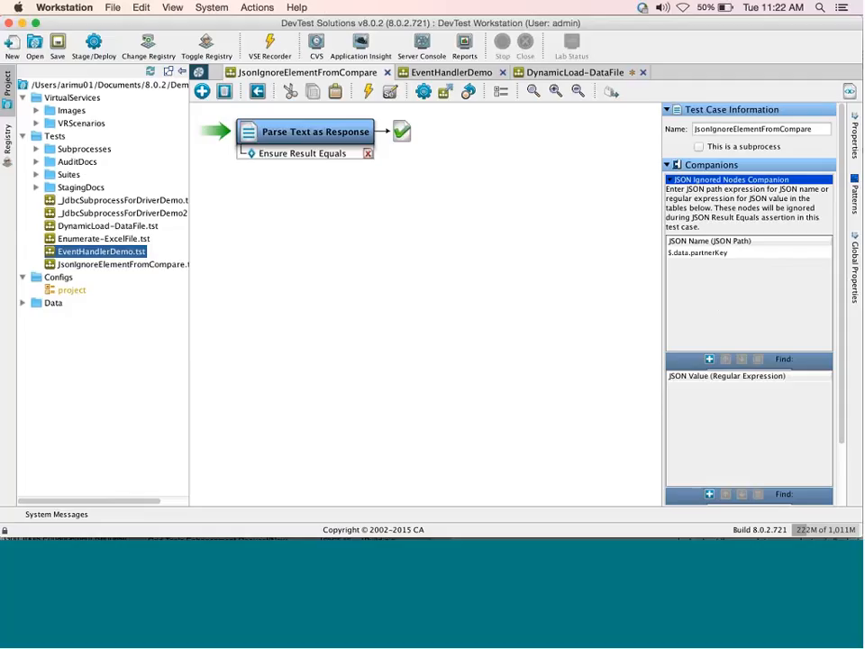
# Review the Parse Text as Response step's JSON in its editor, then expand its Assertions.
pyautogui.click(276, 133)
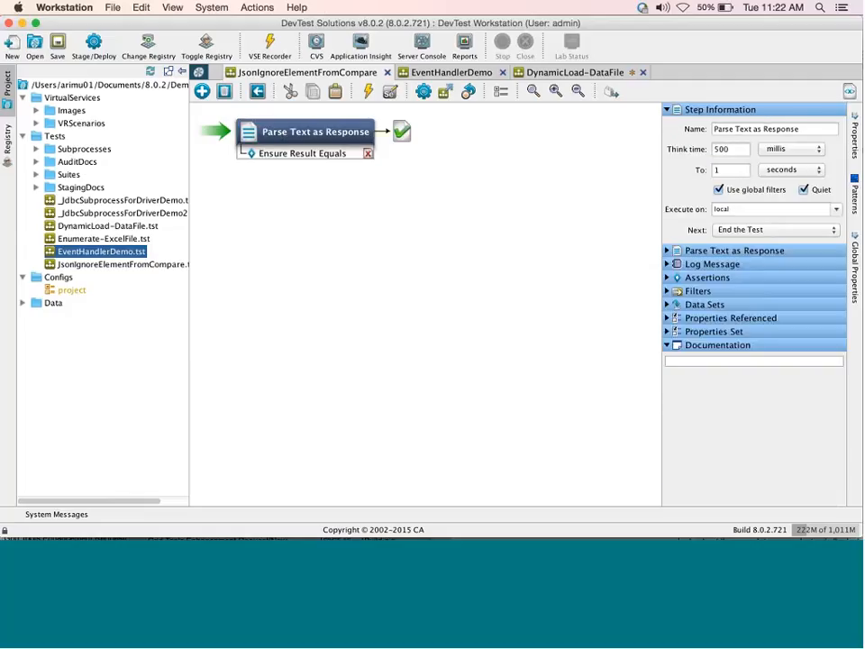
pyautogui.click(667, 250)
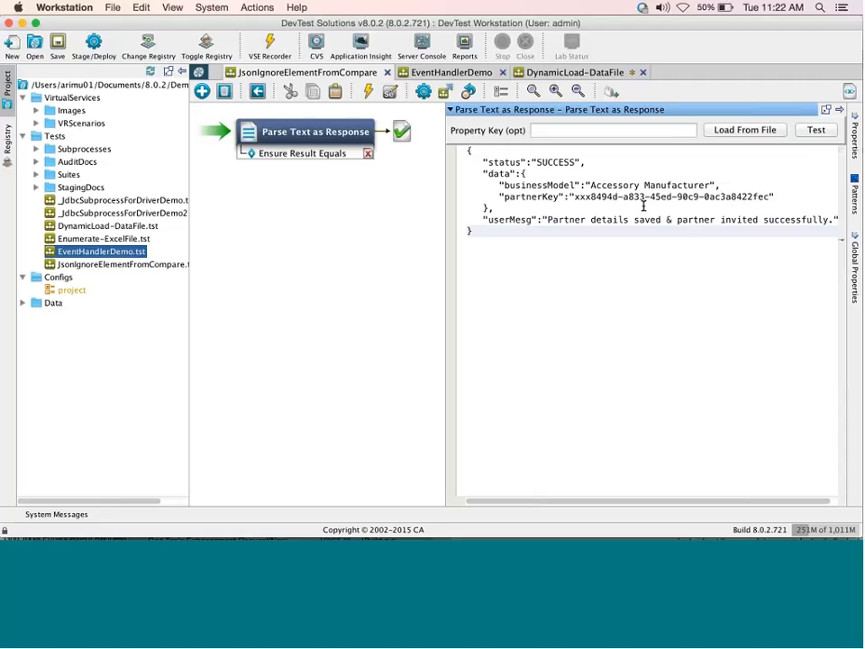
pyautogui.click(450, 113)
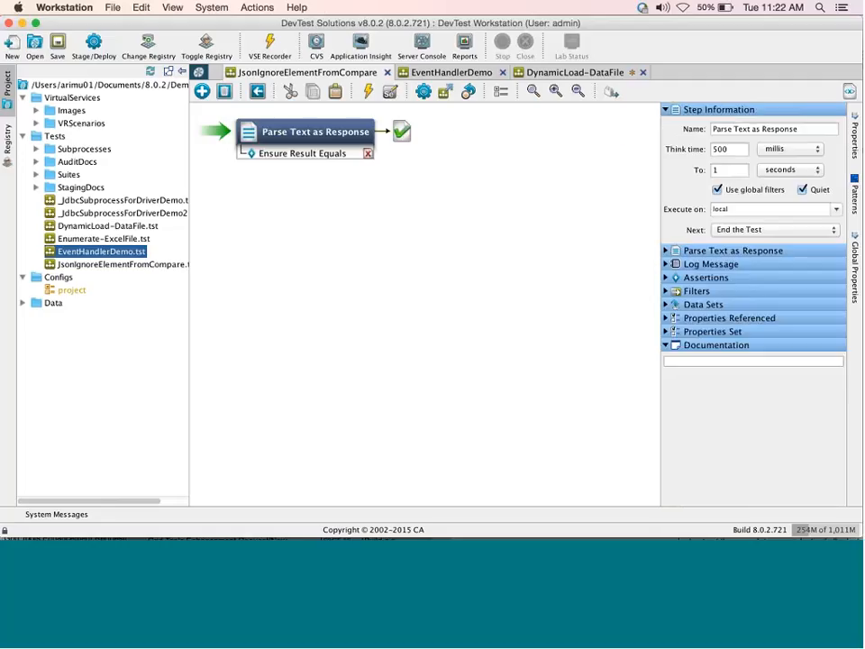
pyautogui.click(666, 277)
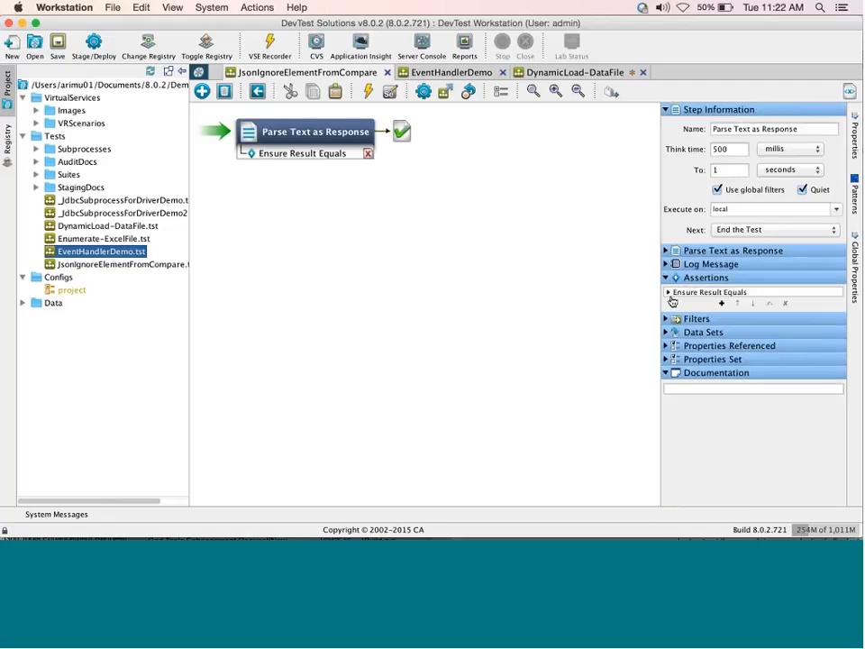
# Inspect the Ensure Result Equals expected JSON, then open Interactive Test Run - 1.
pyautogui.doubleClick(668, 292)
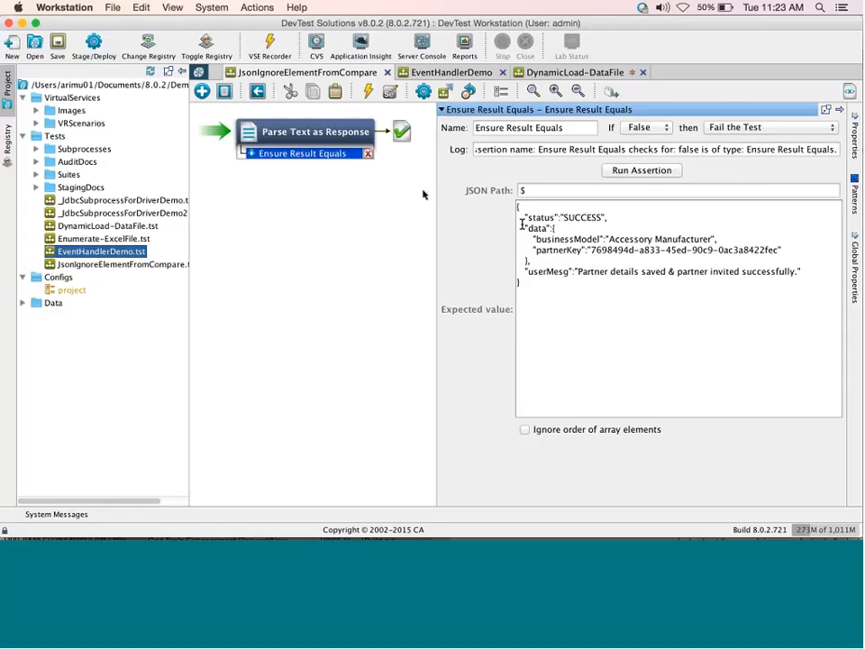
pyautogui.click(422, 91)
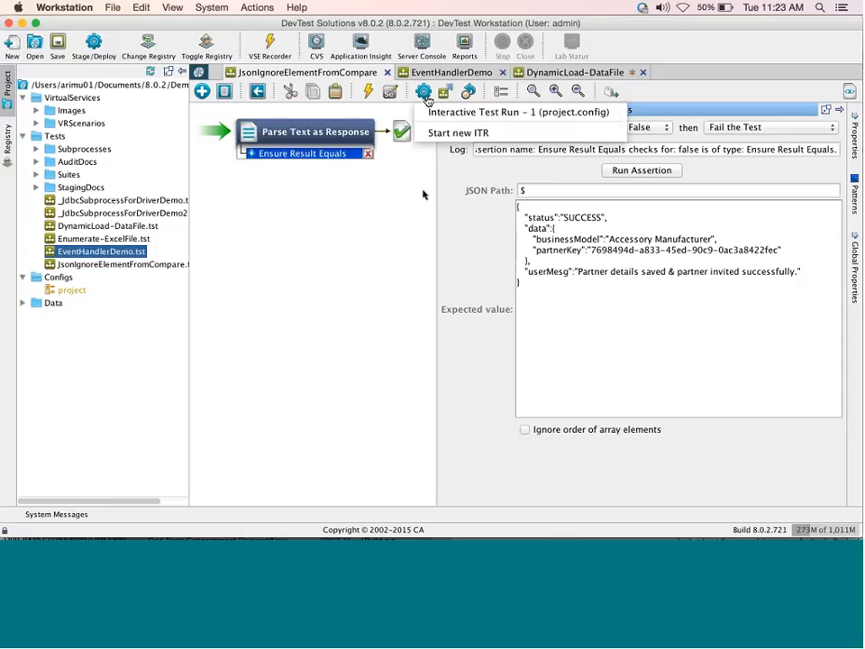
pyautogui.click(441, 112)
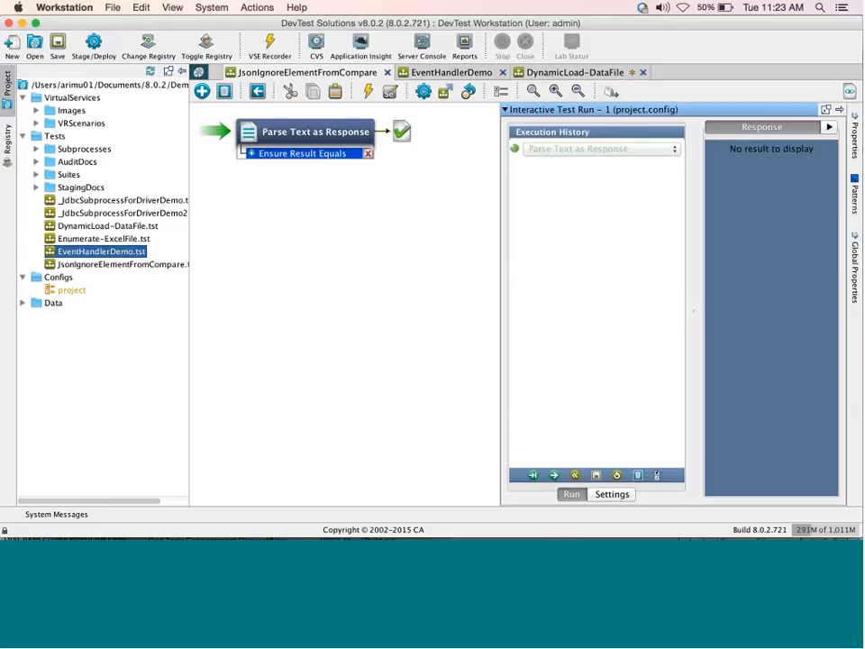
# Run the test once, then change businessModel to 'Accessory Manufacturerr' in Parse Text as Response's JSON.
pyautogui.click(555, 476)
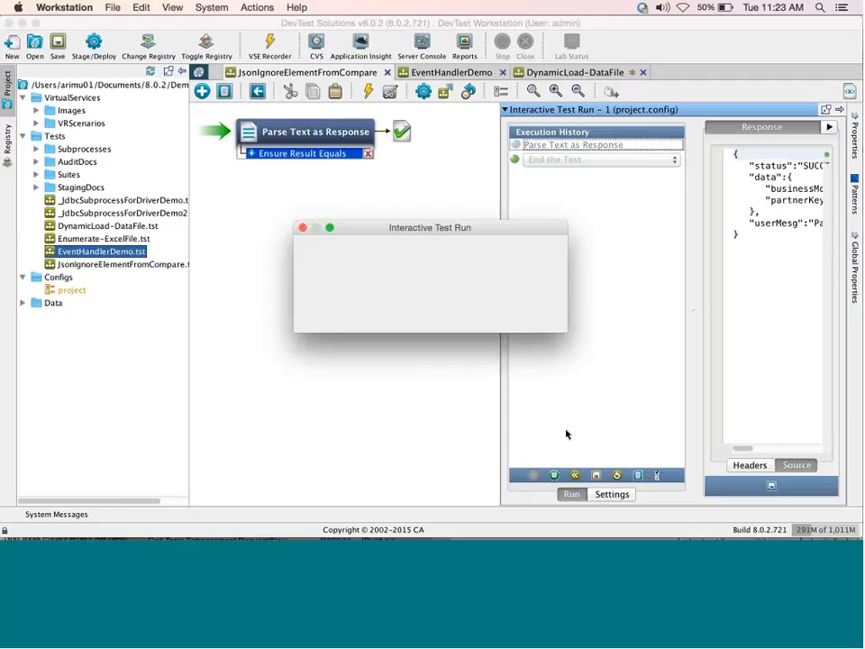
pyautogui.click(521, 312)
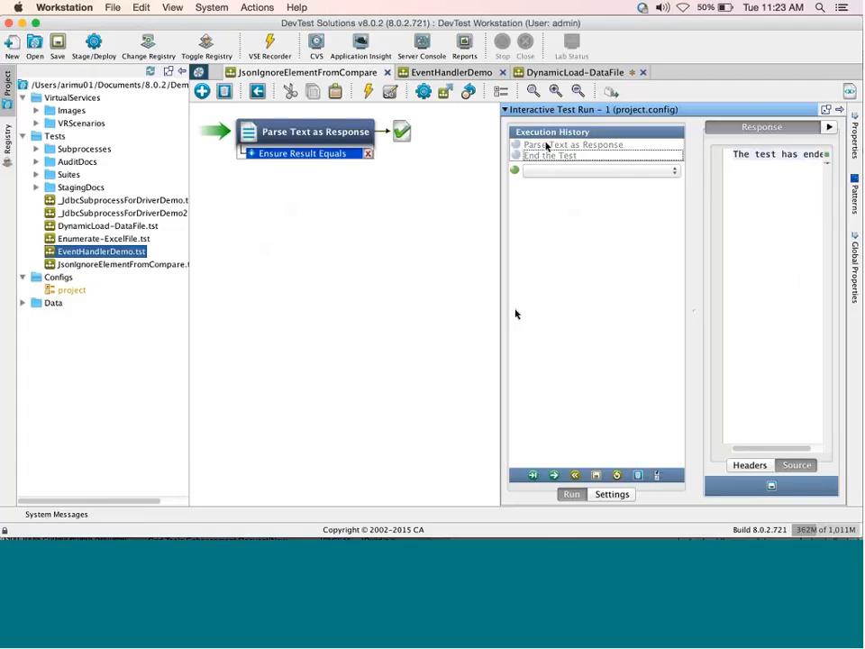
pyautogui.click(330, 128)
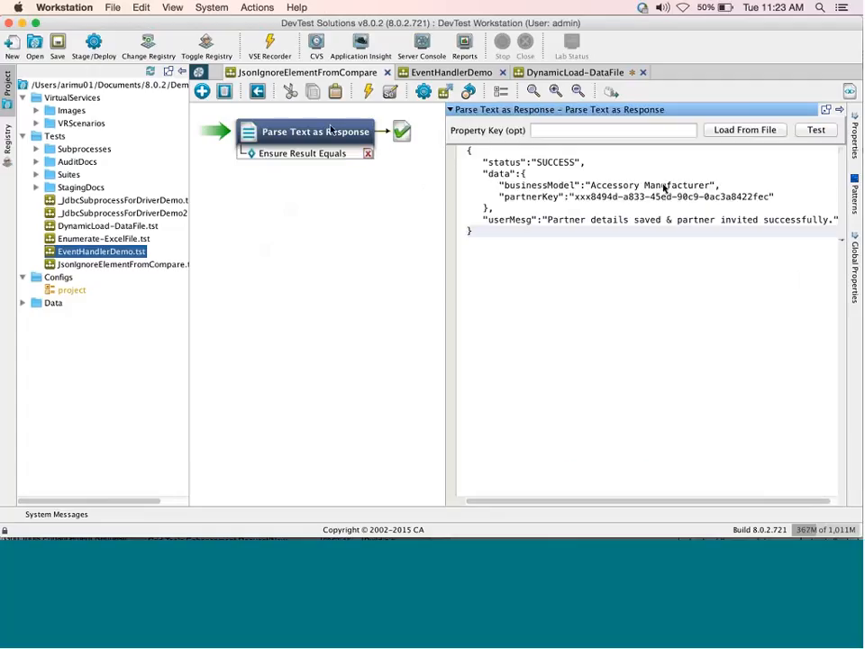
pyautogui.click(710, 187)
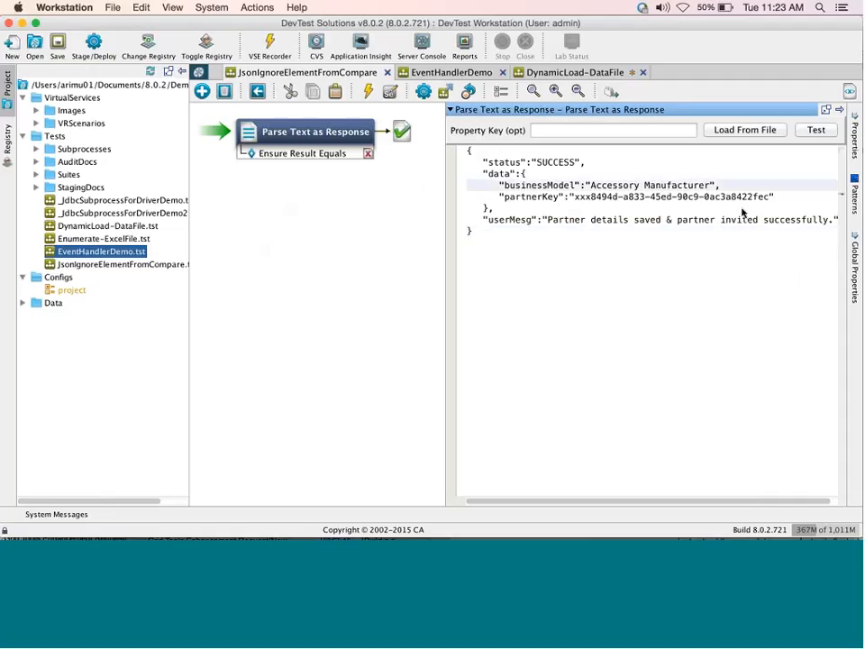
pyautogui.write('r')
# Reopen the interactive test run, reset it, and rerun the test with the edited response.
pyautogui.click(424, 91)
pyautogui.click(505, 110)
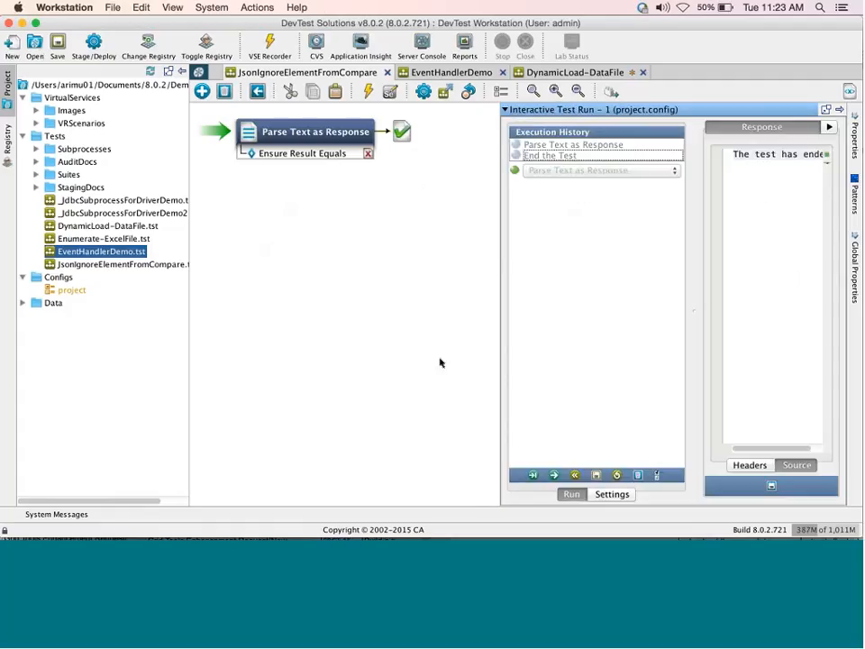
pyautogui.click(574, 475)
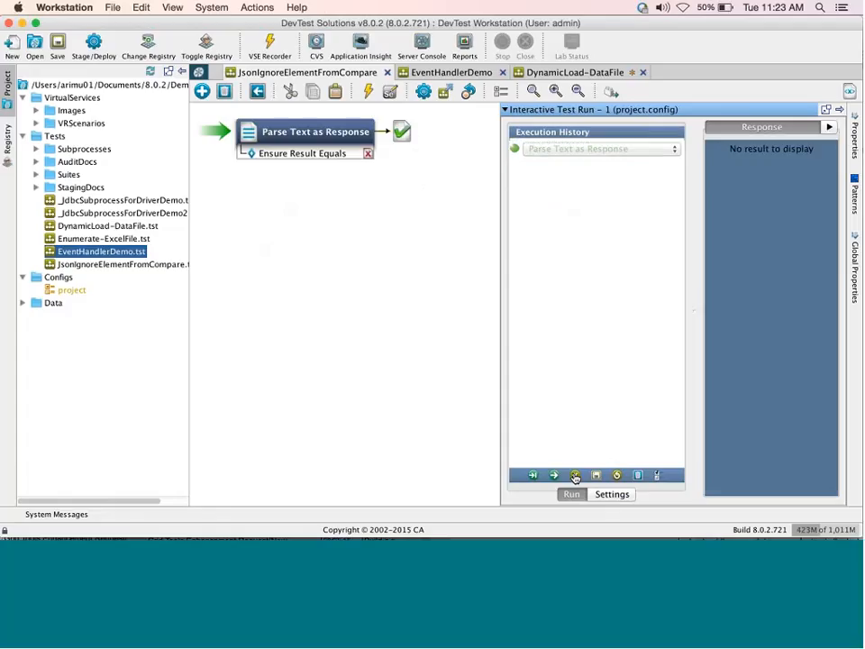
pyautogui.click(553, 474)
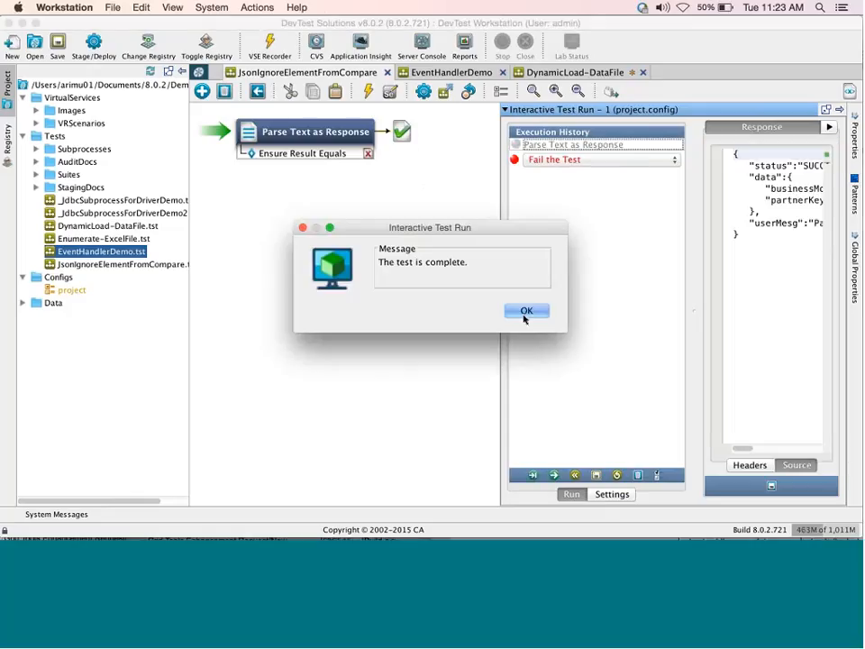
pyautogui.click(525, 312)
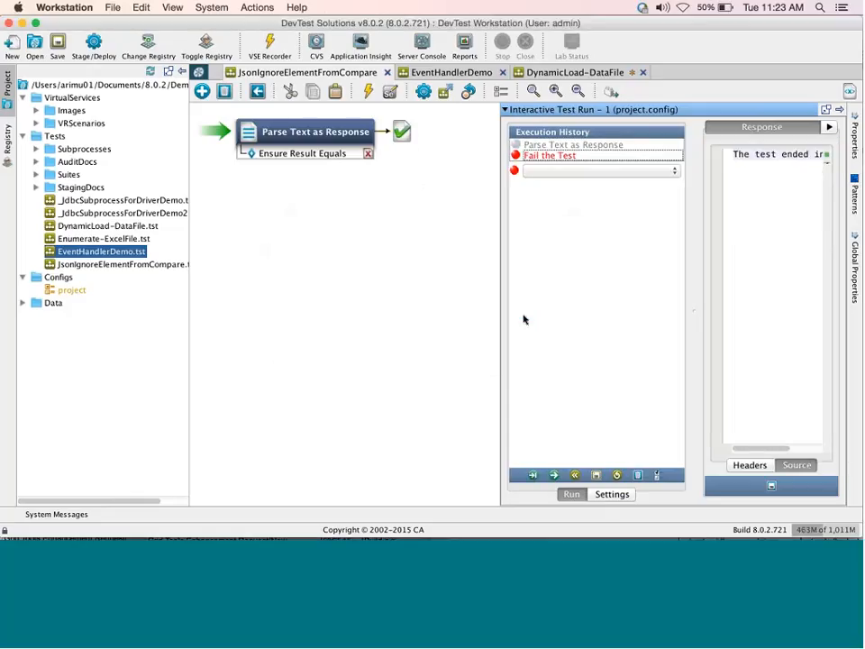
# Inspect the Assertion fired event in Parse Text as Response's test events, then close the run.
pyautogui.moveTo(695, 315); pyautogui.dragTo(348, 342)
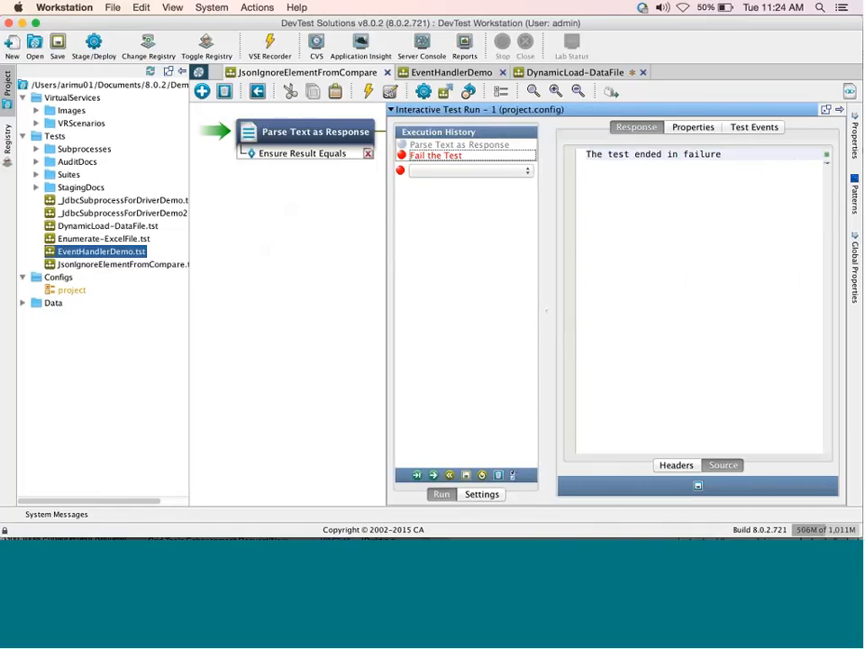
pyautogui.click(741, 132)
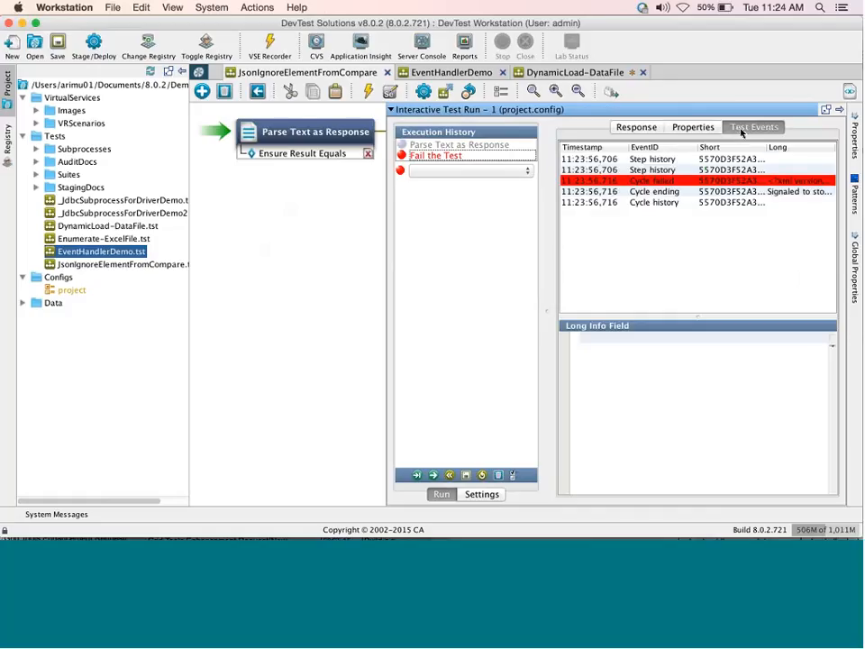
pyautogui.click(477, 148)
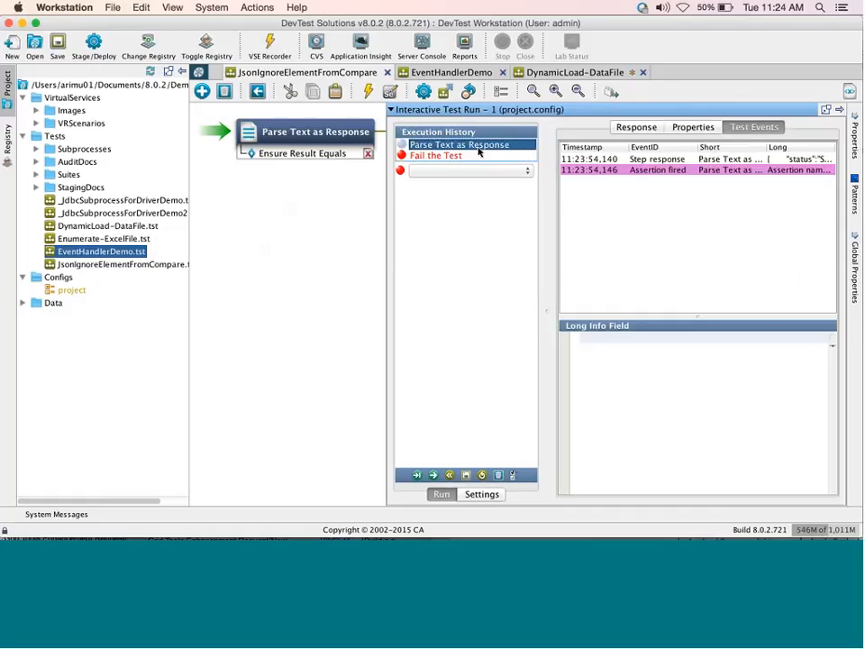
pyautogui.click(654, 170)
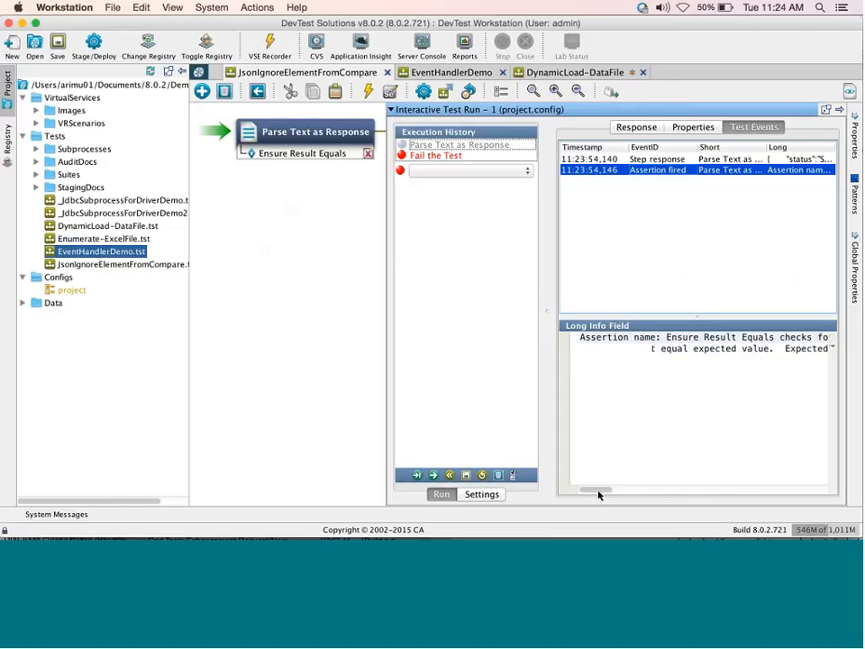
pyautogui.hscroll(5, 598, 495)
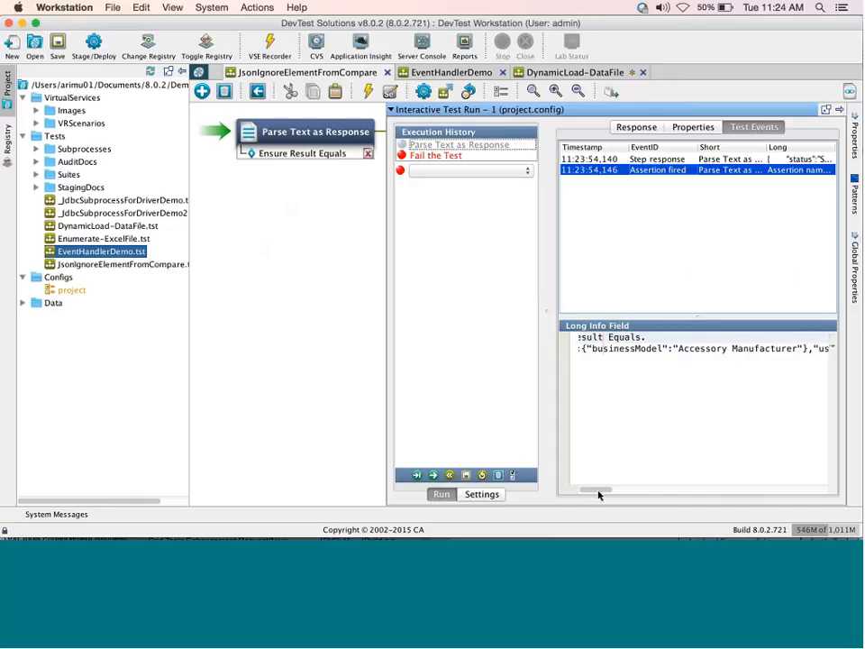
pyautogui.moveTo(598, 495); pyautogui.dragTo(797, 504)
pyautogui.moveTo(729, 503); pyautogui.dragTo(729, 503)
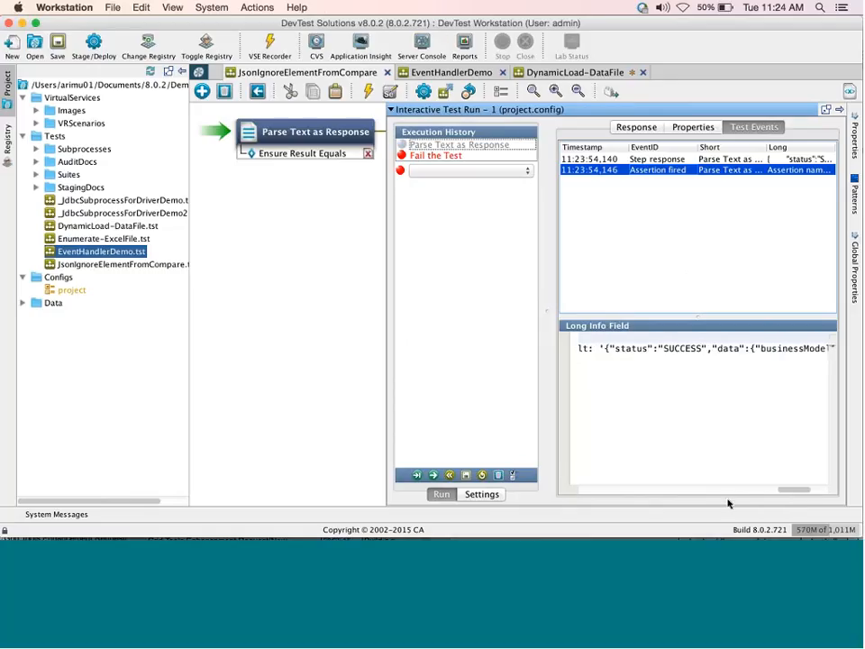
pyautogui.click(675, 490)
pyautogui.click(286, 329)
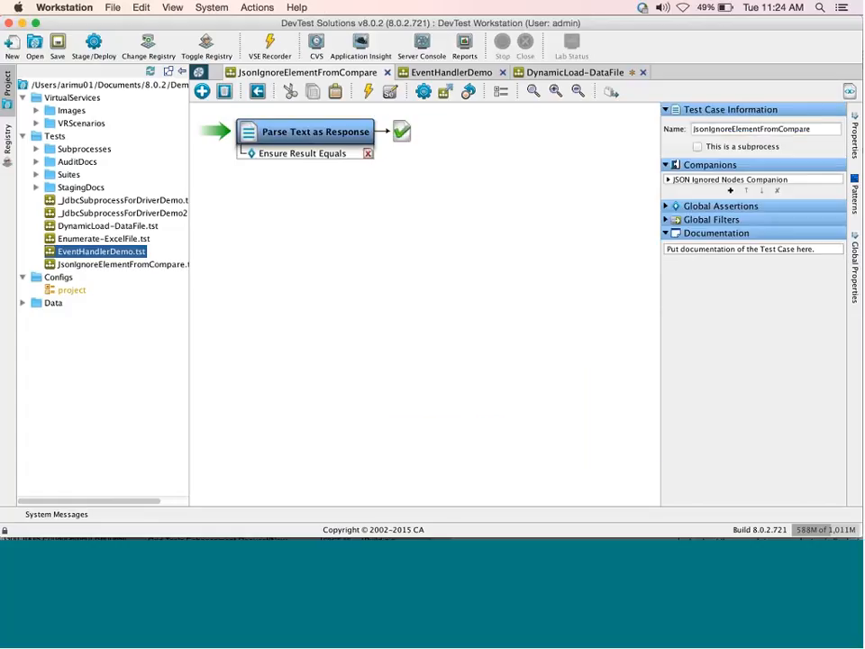
# Switch to EventHandlerDemo and open its Execute Event-driven Subprocess companion settings.
pyautogui.click(451, 73)
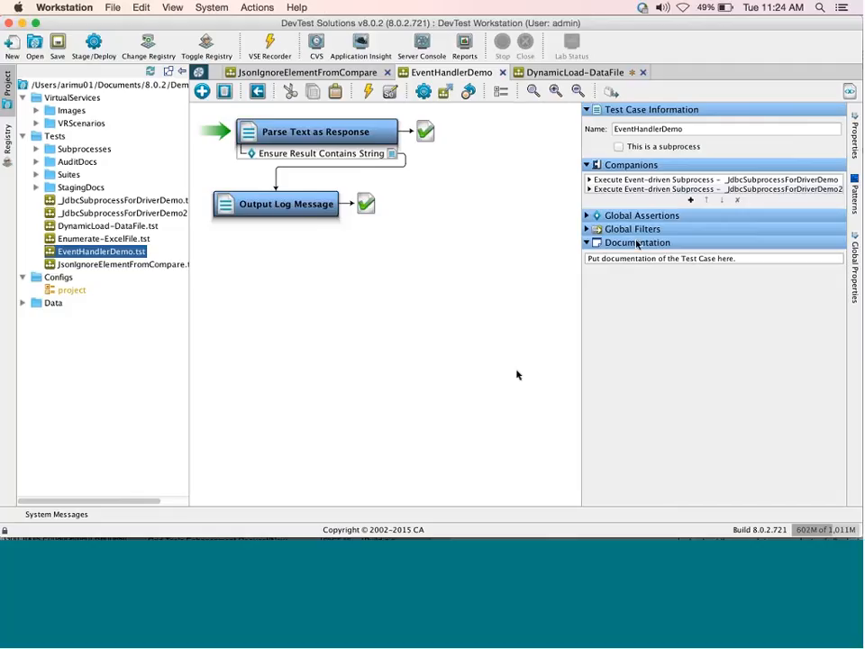
pyautogui.click(589, 180)
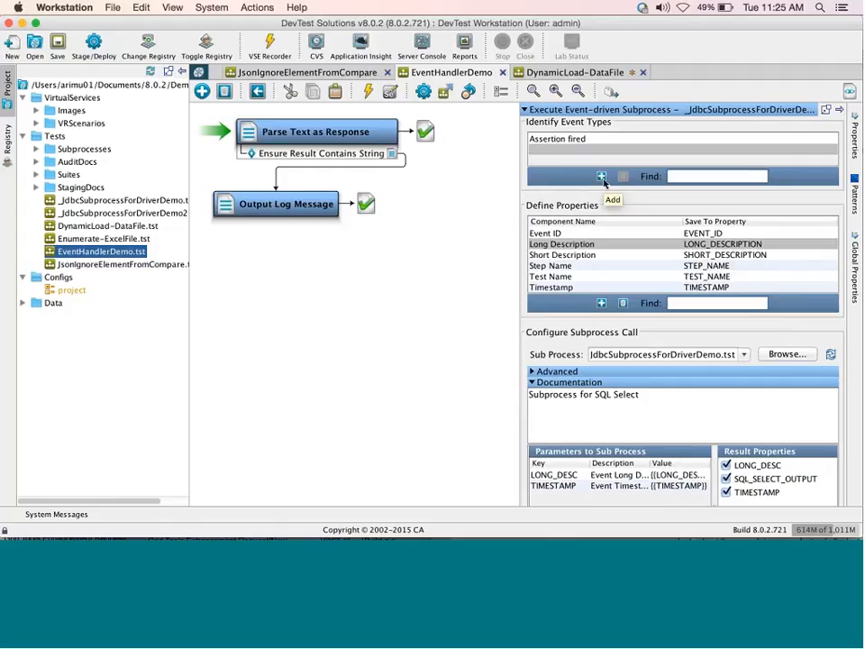
pyautogui.click(602, 175)
pyautogui.click(585, 149)
pyautogui.click(586, 150)
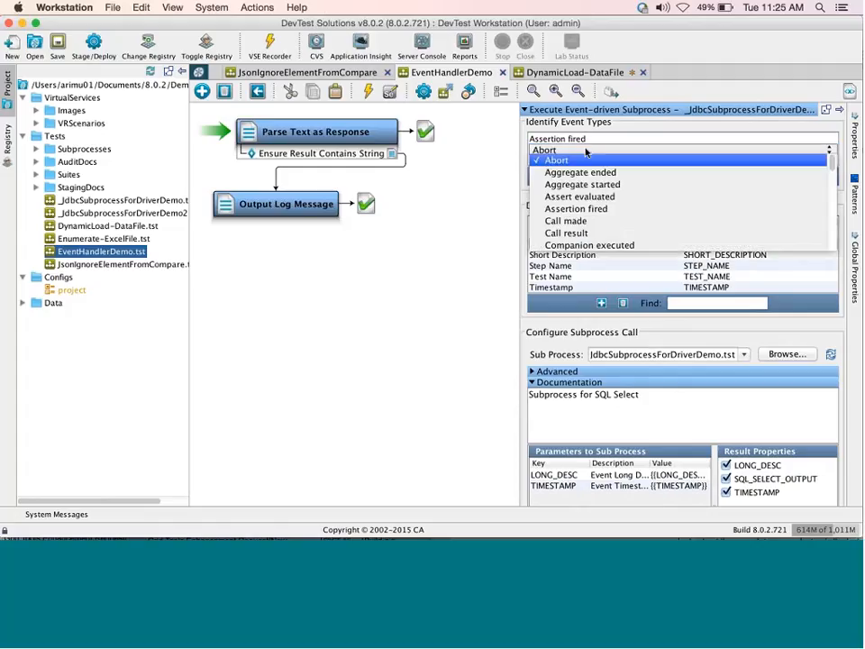
pyautogui.scroll(-3, 612, 220)
pyautogui.scroll(-10, 612, 220)
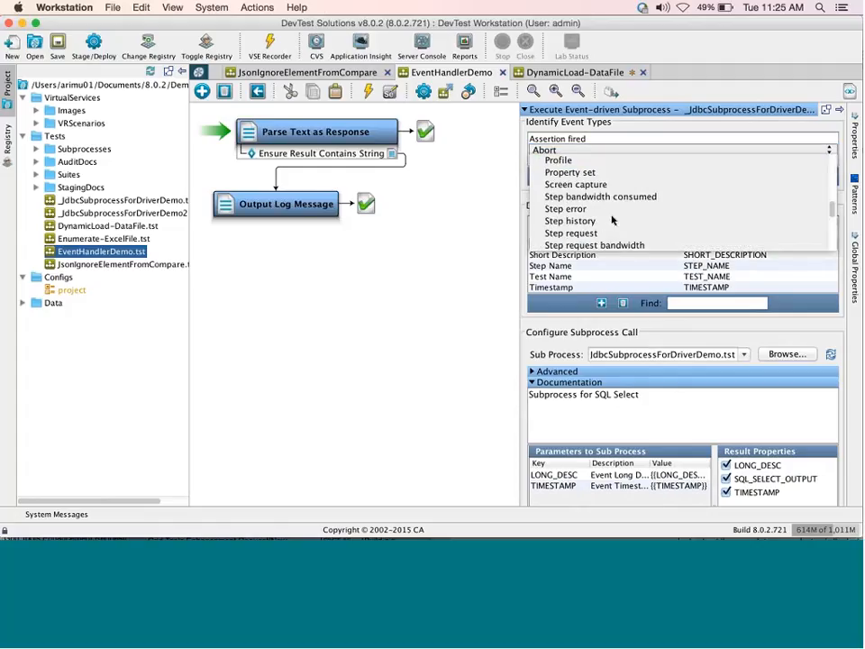
pyautogui.scroll(15, 612, 220)
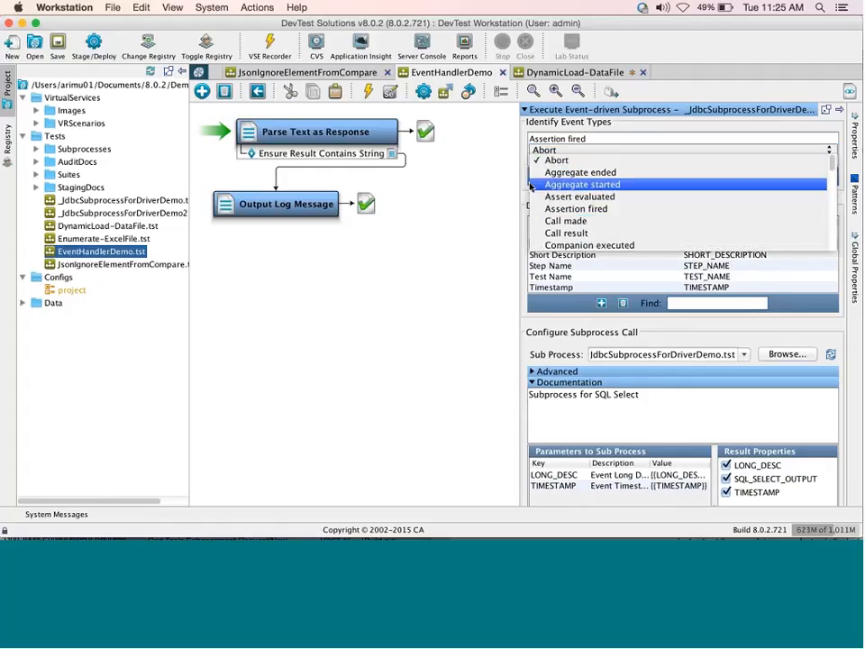
pyautogui.click(504, 168)
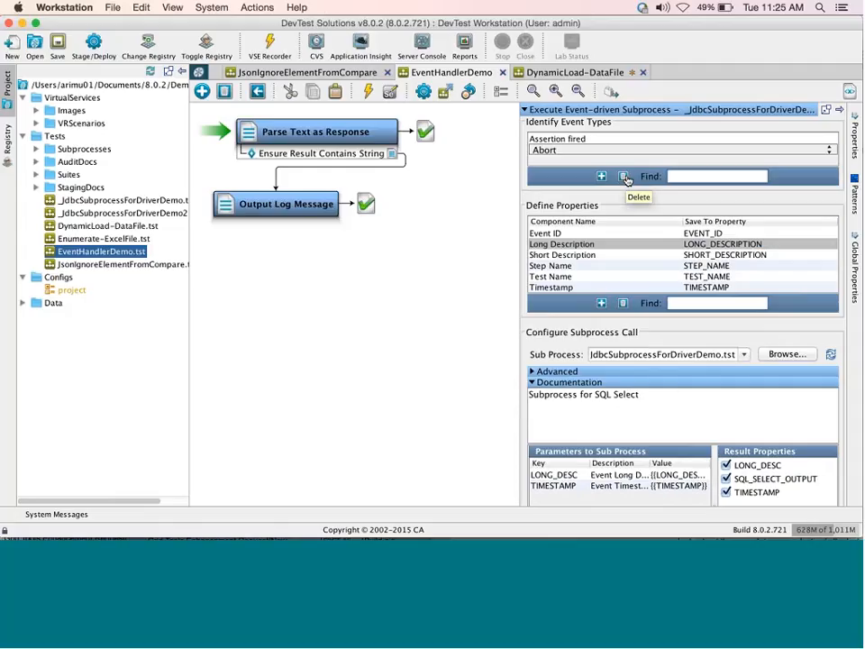
pyautogui.click(625, 177)
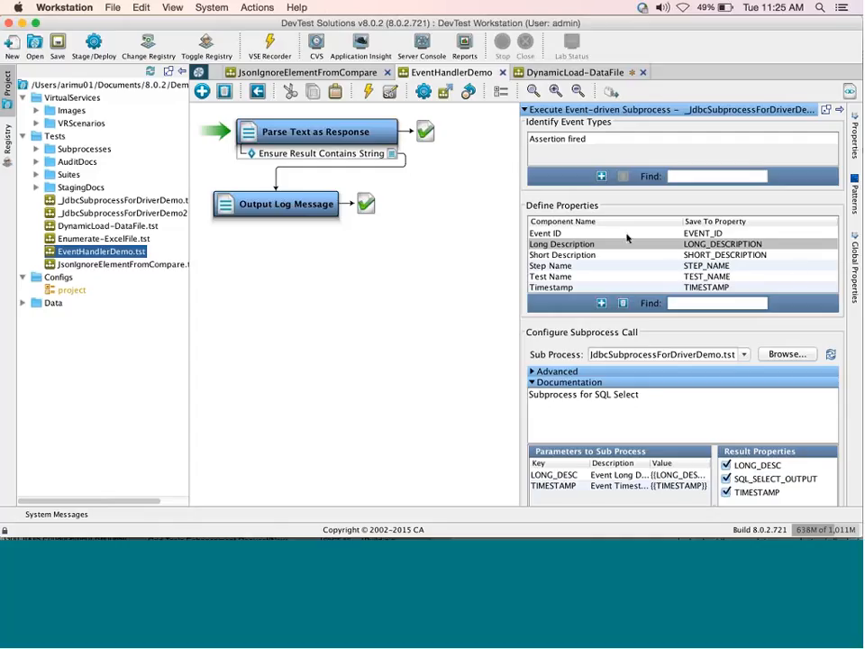
# Browse the Define Properties entries from Step Name and Test Name down to Timestamp.
pyautogui.click(577, 268)
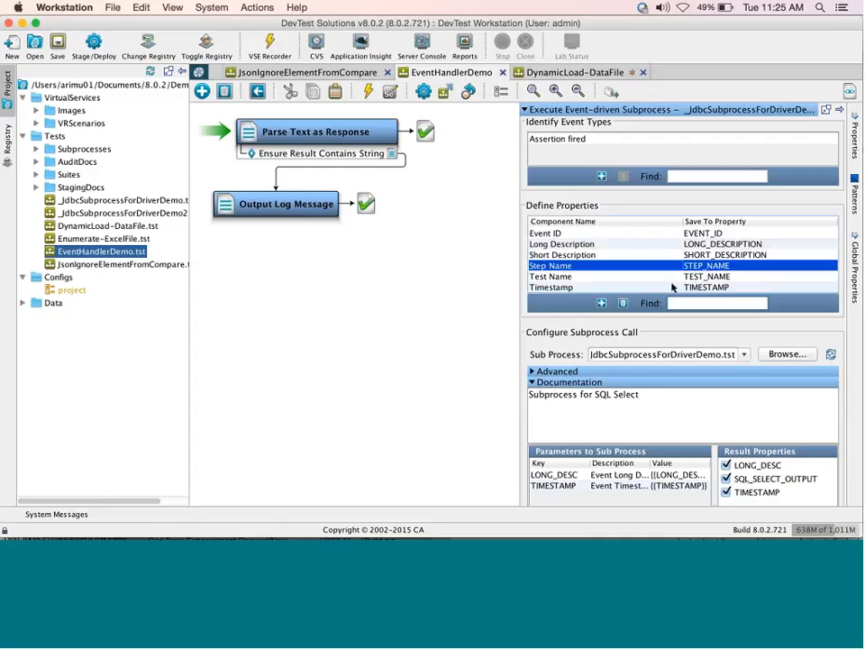
pyautogui.click(671, 280)
pyautogui.press('Down')
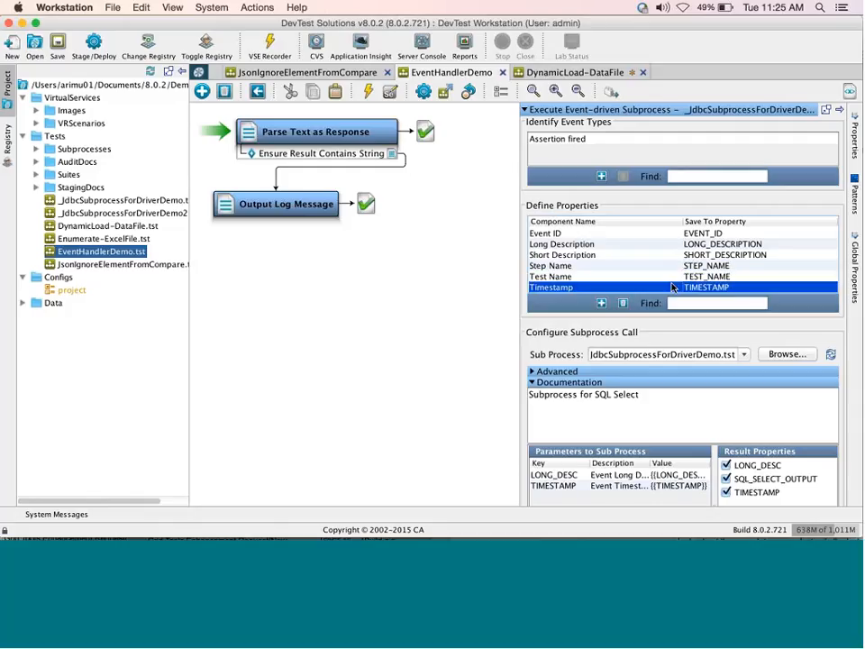
pyautogui.press('Up')
pyautogui.press('Up')
pyautogui.press('Up')
pyautogui.press('Up')
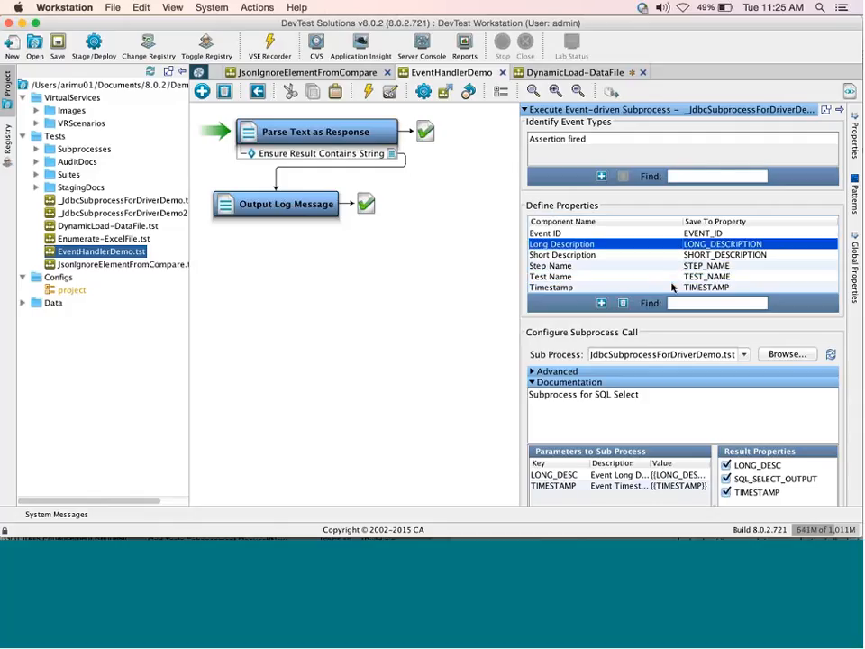
pyautogui.press('Down')
pyautogui.press('Down')
pyautogui.press('Down')
pyautogui.press('Up')
pyautogui.press('Up')
pyautogui.press('Up')
pyautogui.press('Down')
pyautogui.press('Down')
pyautogui.press('Down')
pyautogui.press('Down')
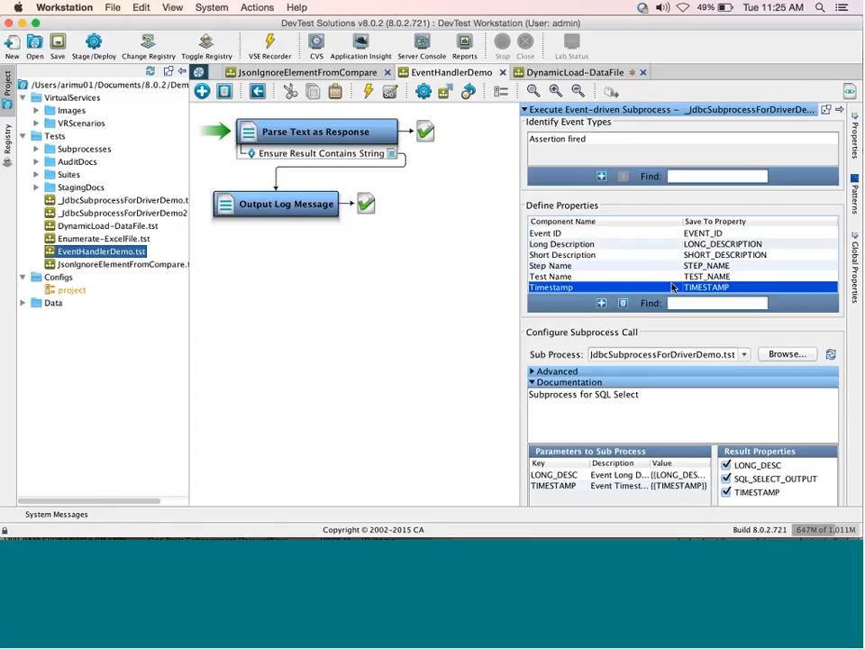
# Add a new Define Properties row, leaving its component set to Timestamp.
pyautogui.click(603, 304)
pyautogui.scroll(-1, 693, 282)
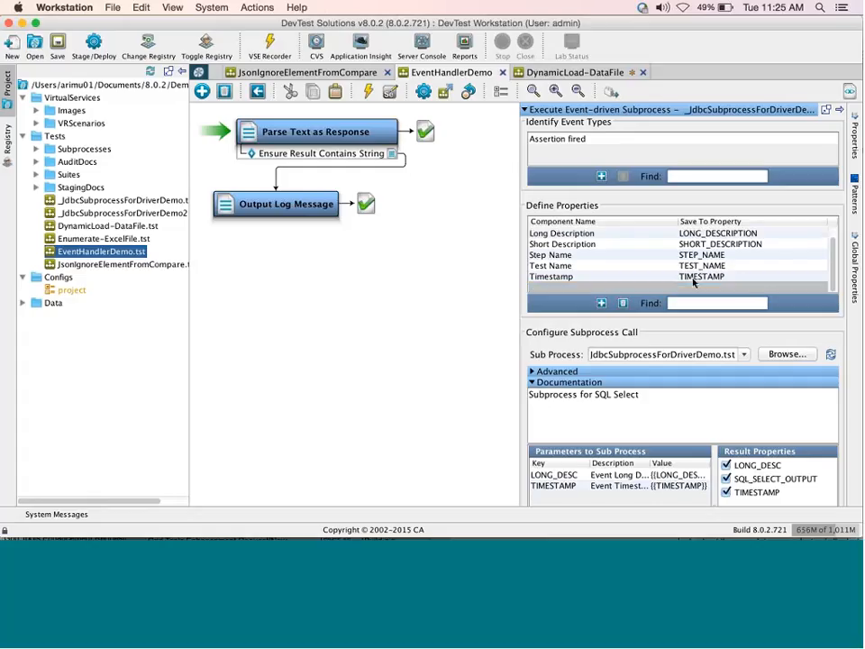
pyautogui.click(632, 287)
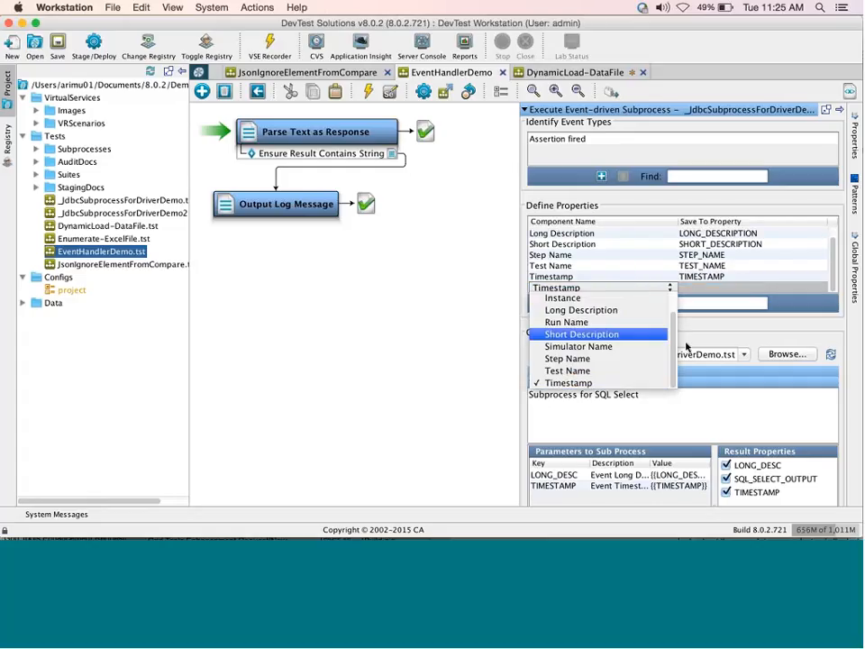
pyautogui.scroll(2, 670, 333)
pyautogui.scroll(-2, 670, 333)
pyautogui.scroll(2, 651, 297)
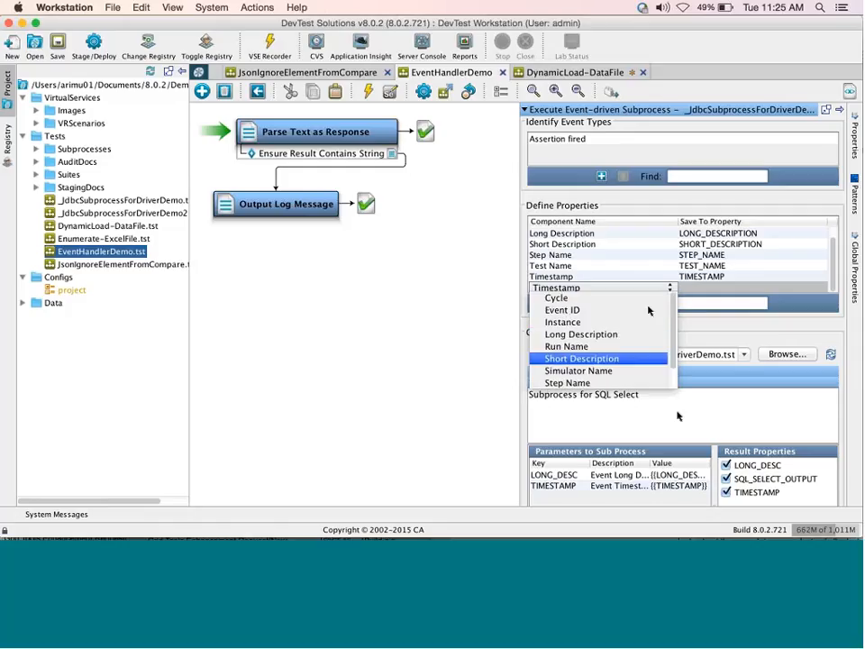
pyautogui.scroll(-2, 653, 306)
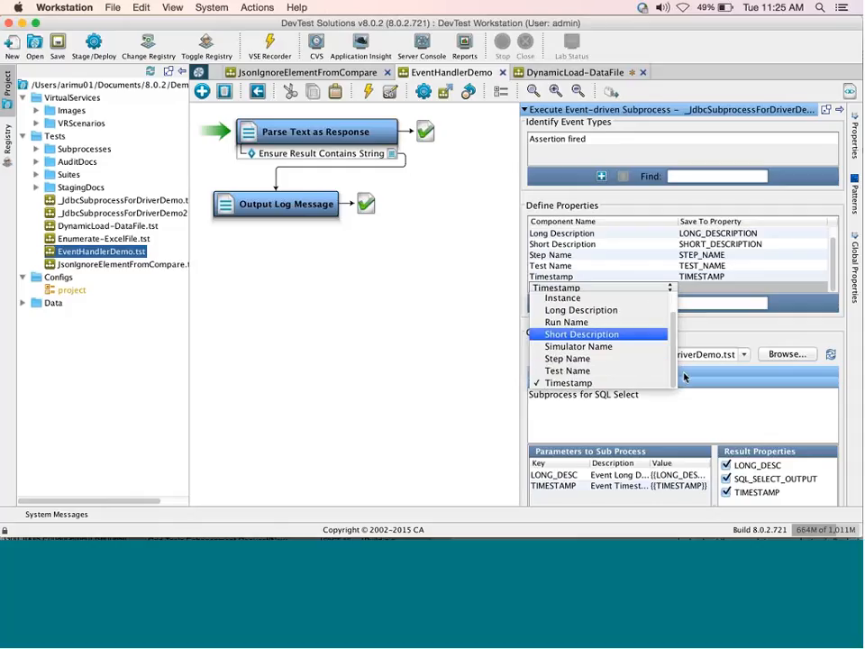
pyautogui.click(752, 287)
pyautogui.click(752, 288)
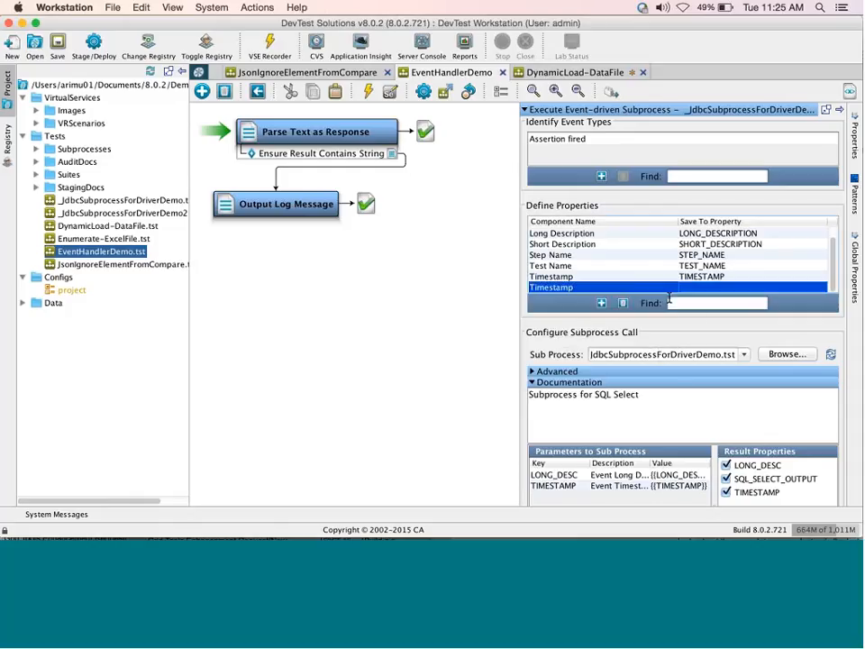
# Delete the duplicate Timestamp row from Define Properties.
pyautogui.click(623, 304)
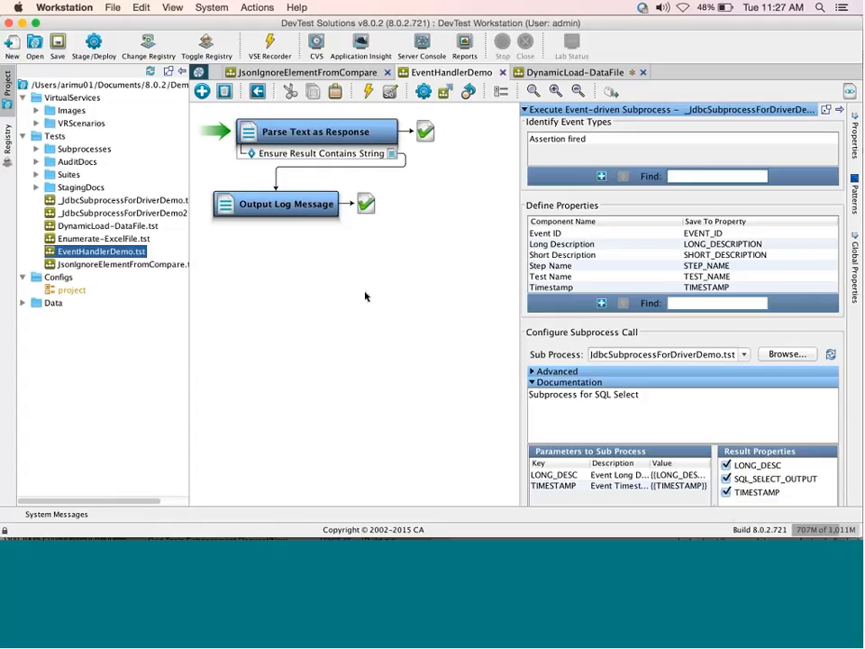
# Launch Interactive Test Run - 1 (project.config) and step EventHandlerDemo through to completion.
pyautogui.click(422, 91)
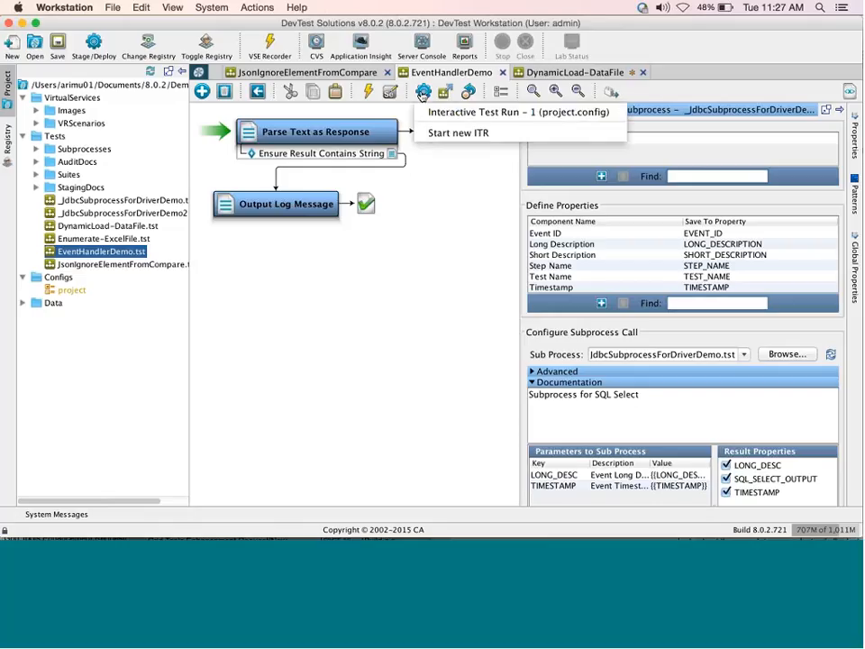
pyautogui.click(441, 115)
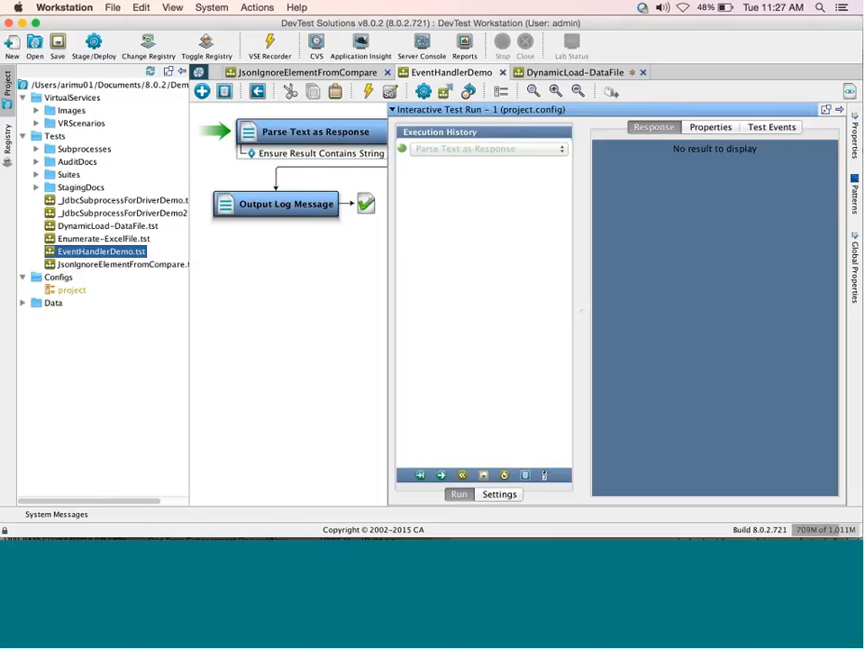
pyautogui.click(441, 475)
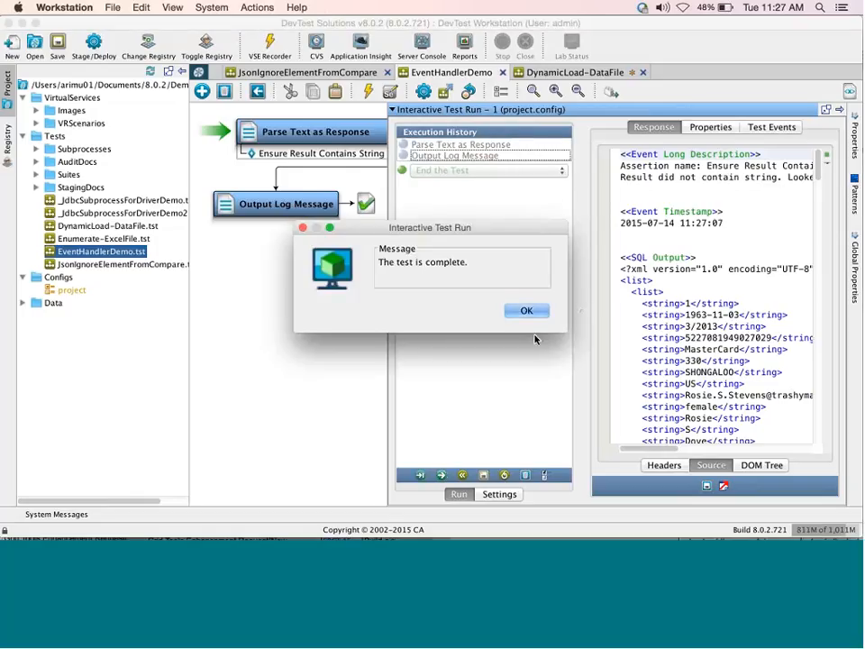
pyautogui.click(527, 310)
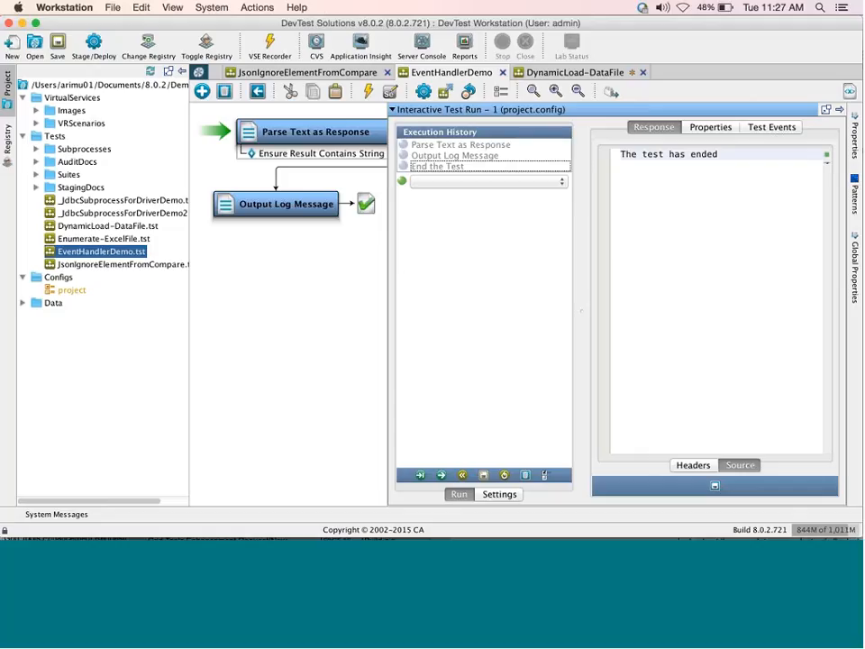
# Show Parse Text as Response's test events and read the Assertion fired and Event listener called details.
pyautogui.click(761, 130)
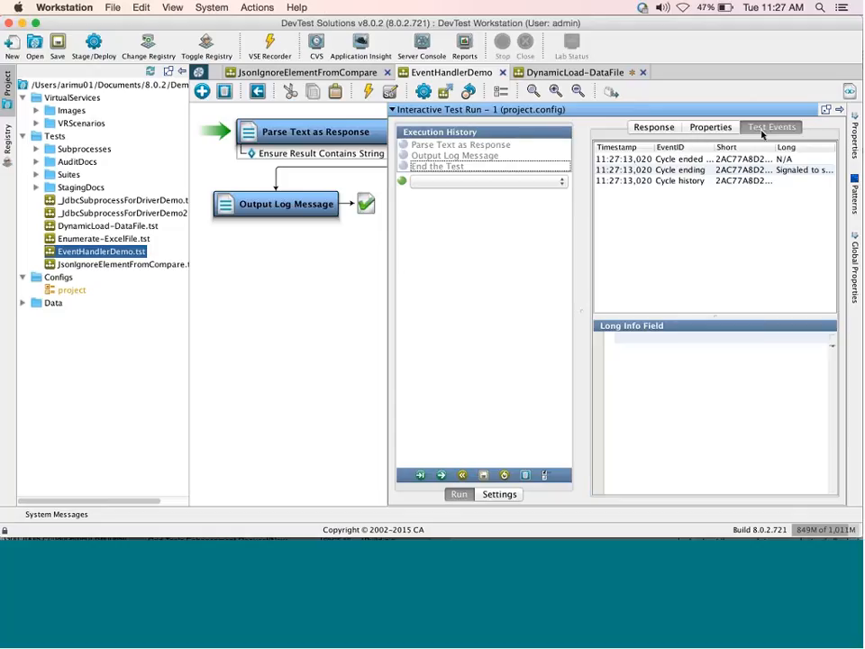
pyautogui.click(467, 147)
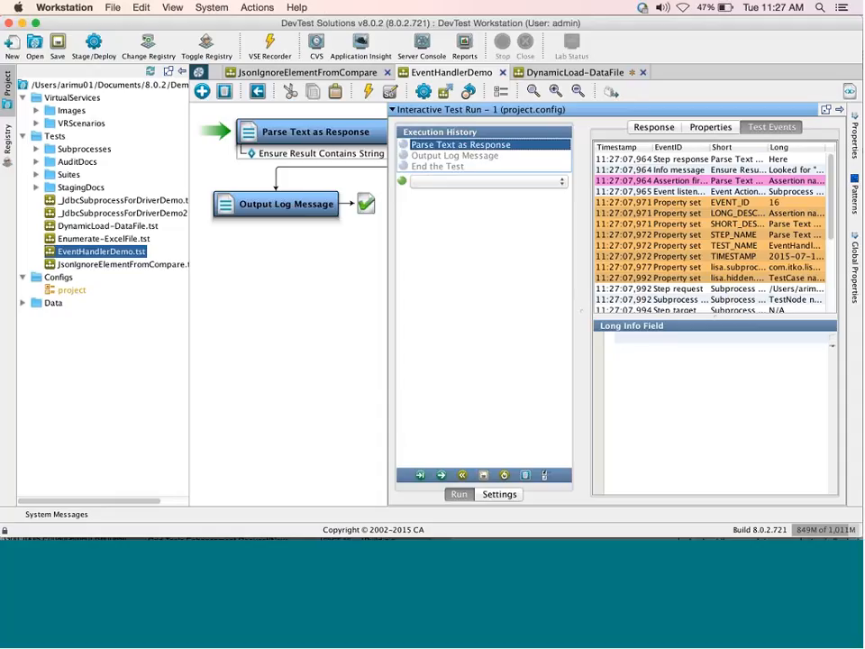
pyautogui.moveTo(579, 313); pyautogui.dragTo(288, 328)
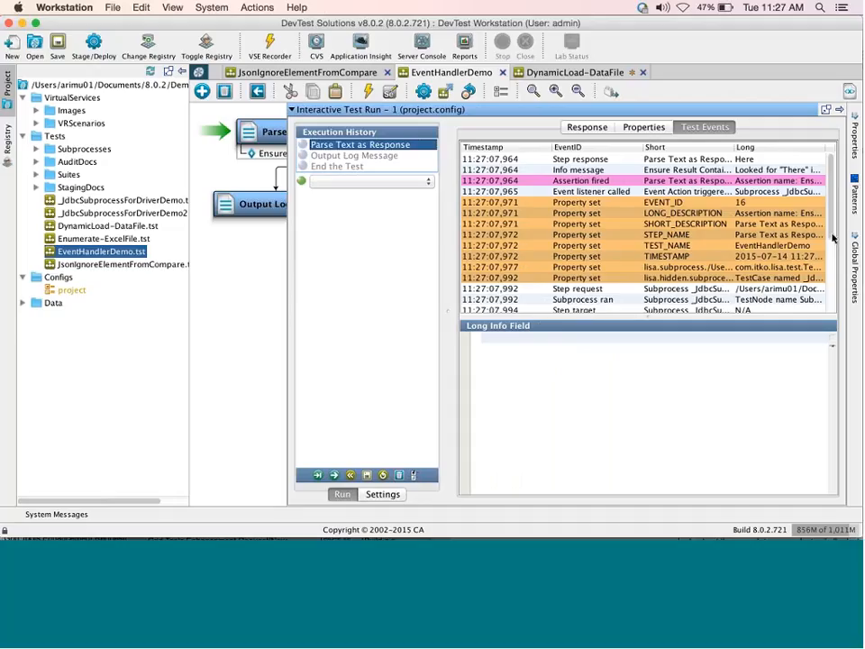
pyautogui.scroll(-3, 831, 237)
pyautogui.scroll(2, 827, 234)
pyautogui.scroll(1, 826, 234)
pyautogui.click(591, 181)
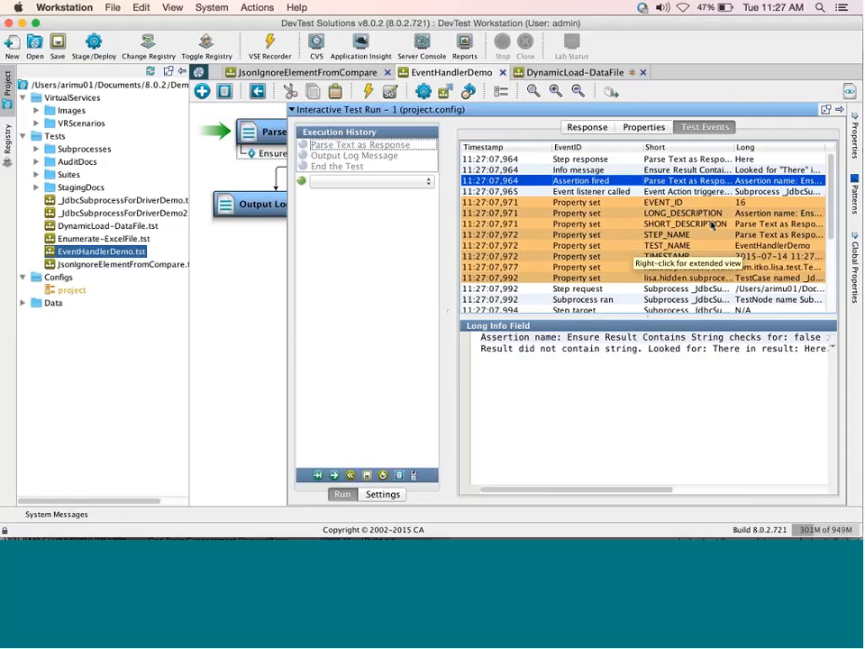
pyautogui.click(704, 192)
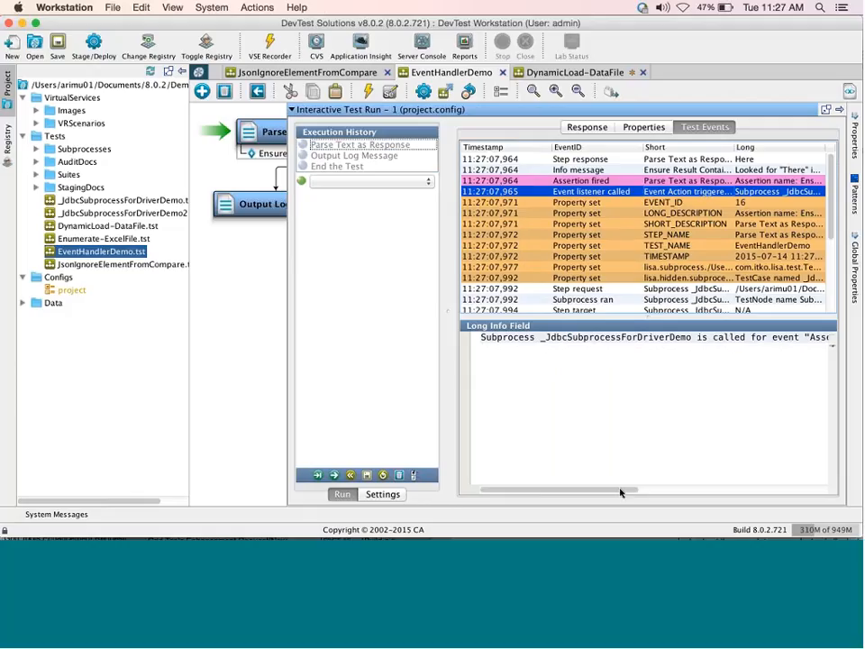
pyautogui.moveTo(620, 491); pyautogui.dragTo(721, 491)
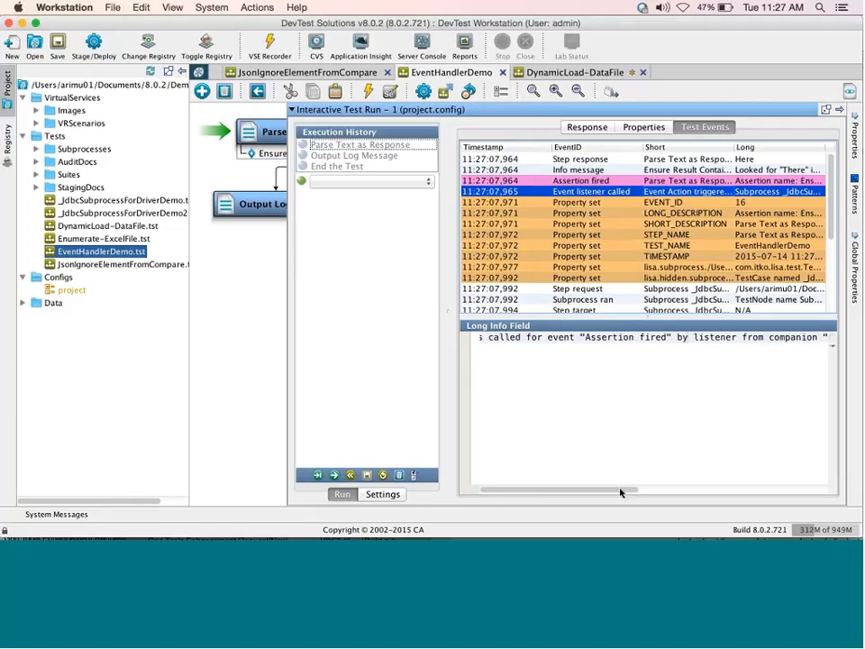
pyautogui.moveTo(620, 492); pyautogui.dragTo(681, 513)
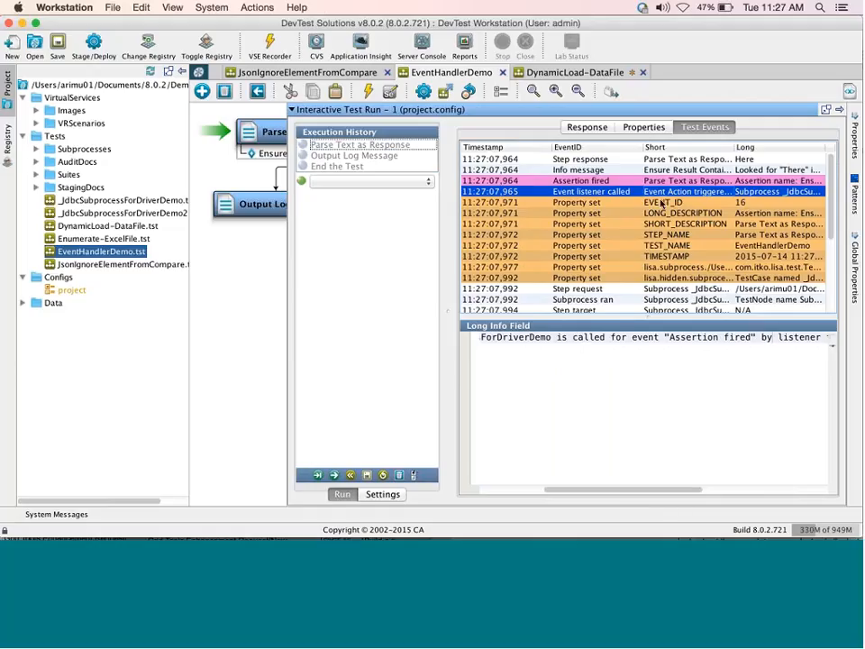
# Step through EVENT_ID, Subprocess ran, the SQL query and the returned XML data.
pyautogui.click(661, 203)
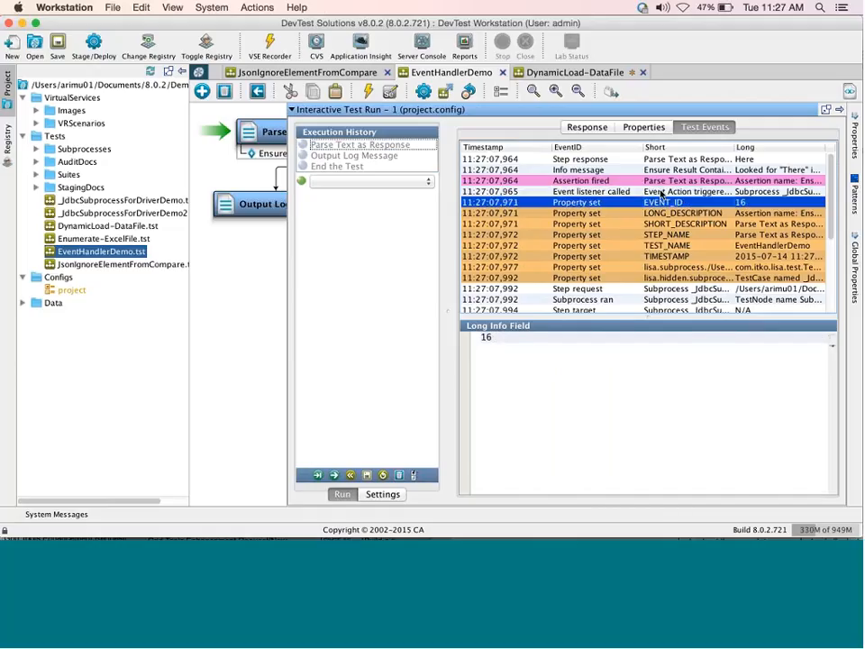
pyautogui.press('Up')
pyautogui.press('Down')
pyautogui.press('Down')
pyautogui.press('Down')
pyautogui.press('Down')
pyautogui.press('Down')
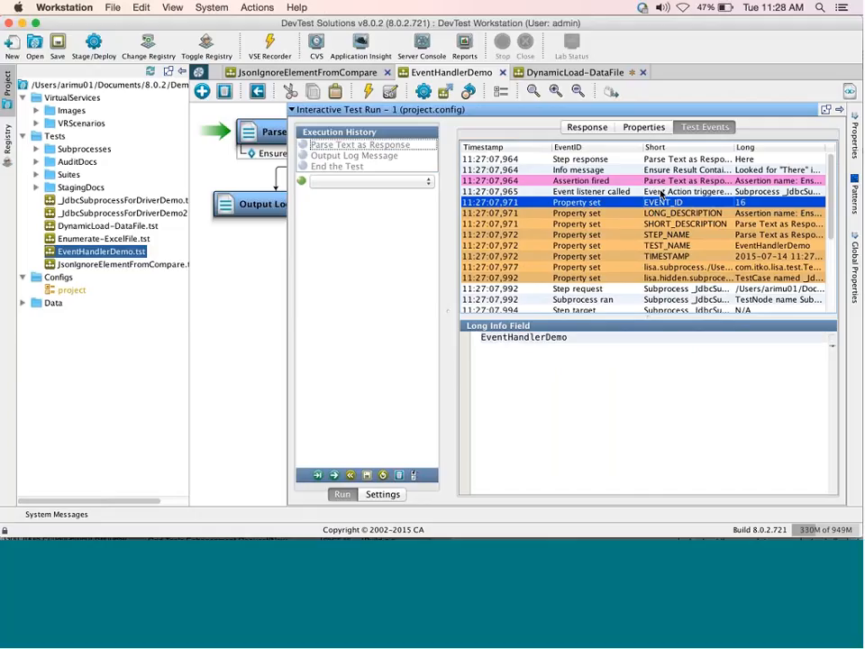
pyautogui.press('Down')
pyautogui.press('Down')
pyautogui.press('Down')
pyautogui.press('Down')
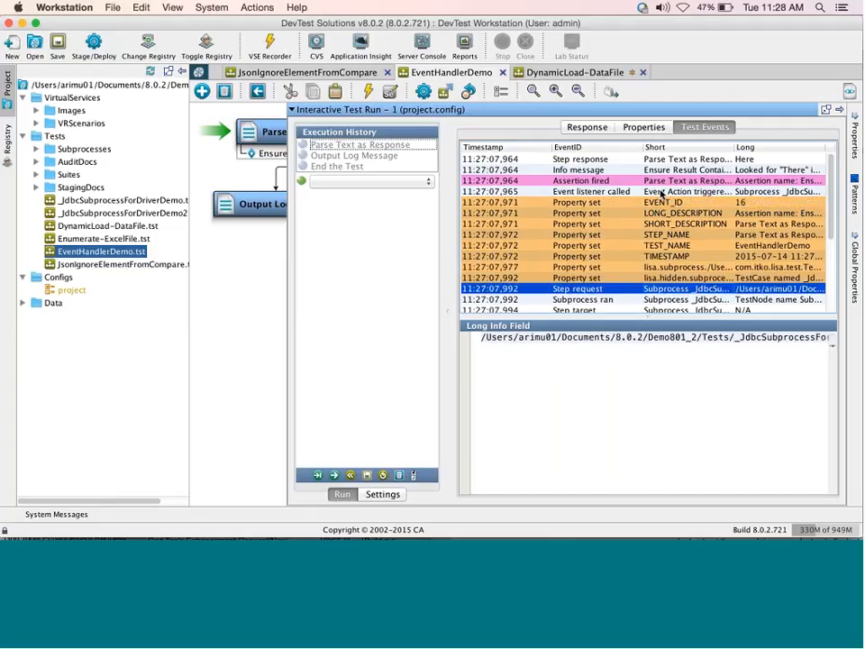
pyautogui.press('Down')
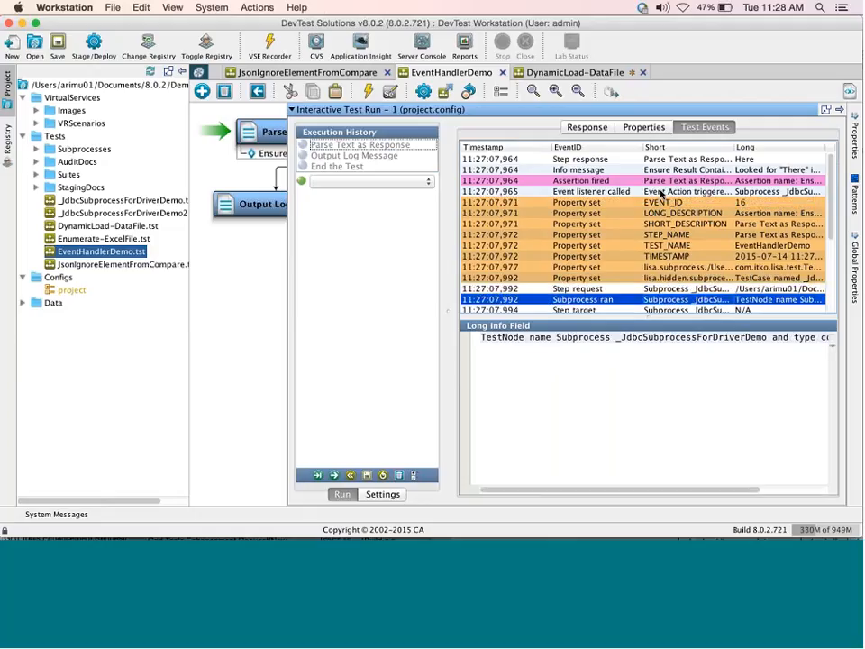
pyautogui.press('Down')
pyautogui.press('Down')
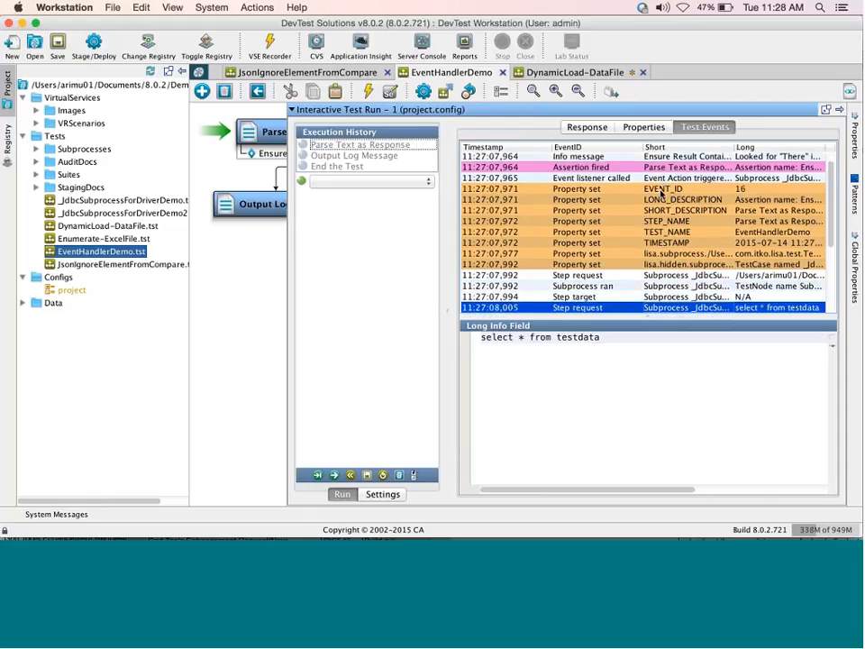
pyautogui.press('Down')
pyautogui.press('Down')
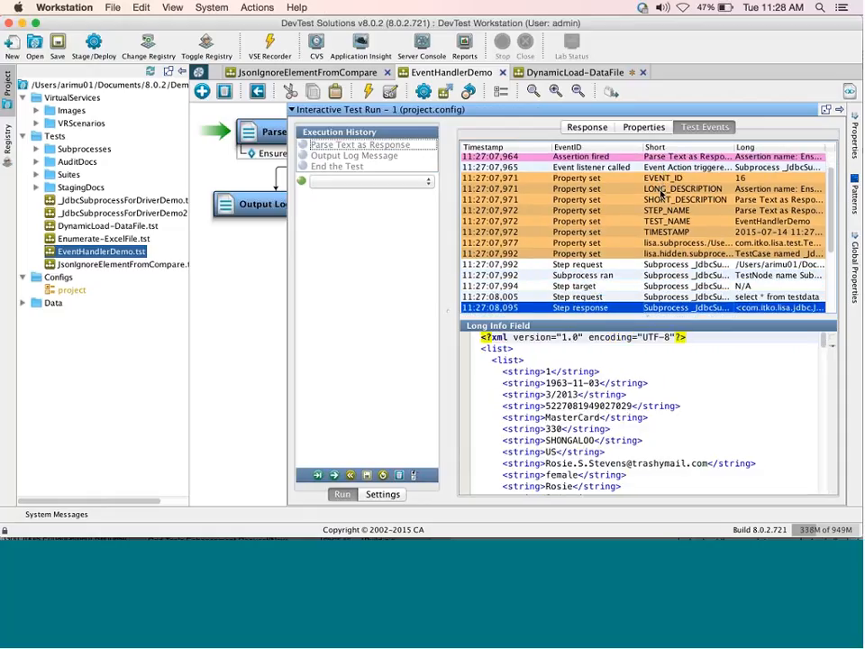
# Review the Parse Text as Response and Output Log Message responses, widening the history list and diagram.
pyautogui.click(603, 132)
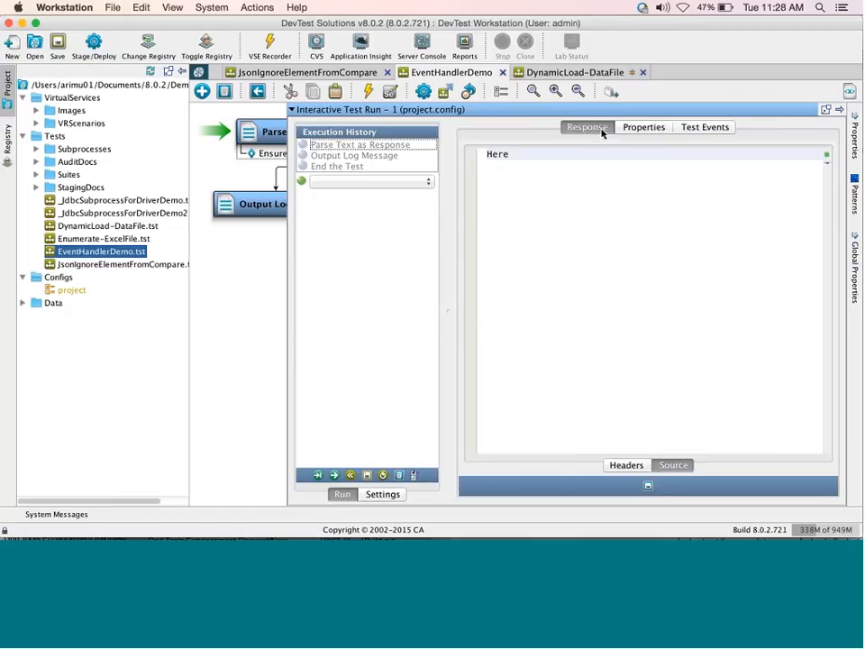
pyautogui.click(348, 147)
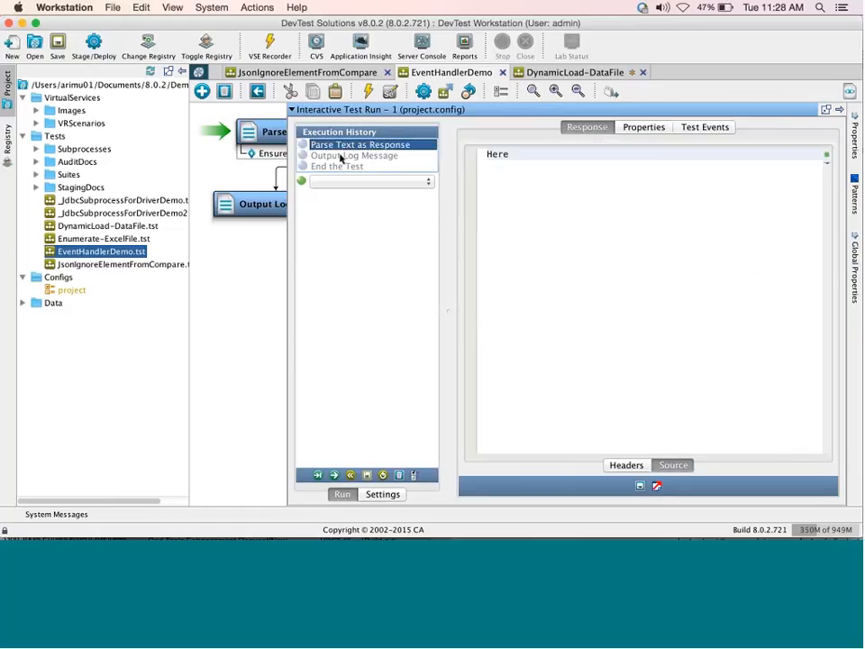
pyautogui.click(340, 159)
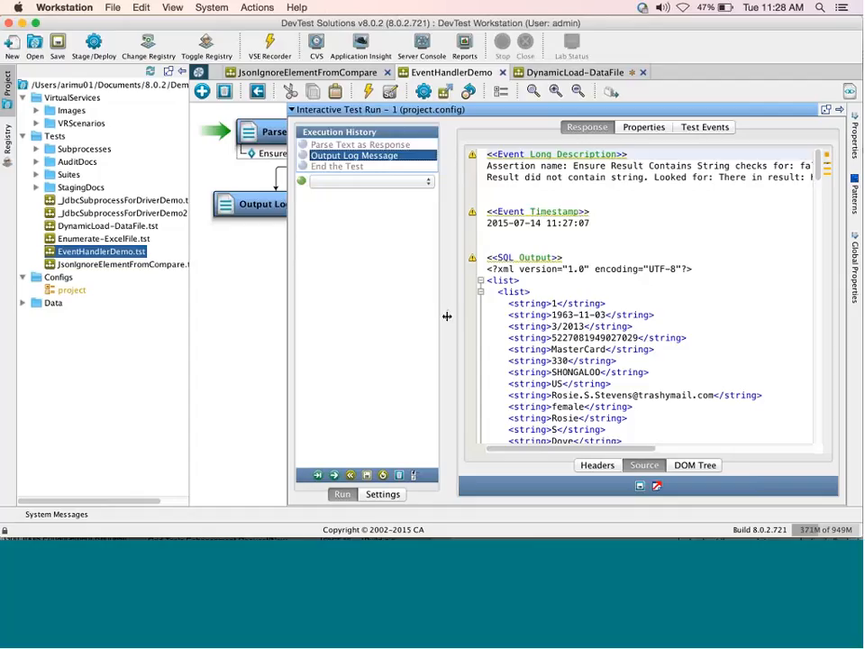
pyautogui.moveTo(446, 316); pyautogui.dragTo(573, 328)
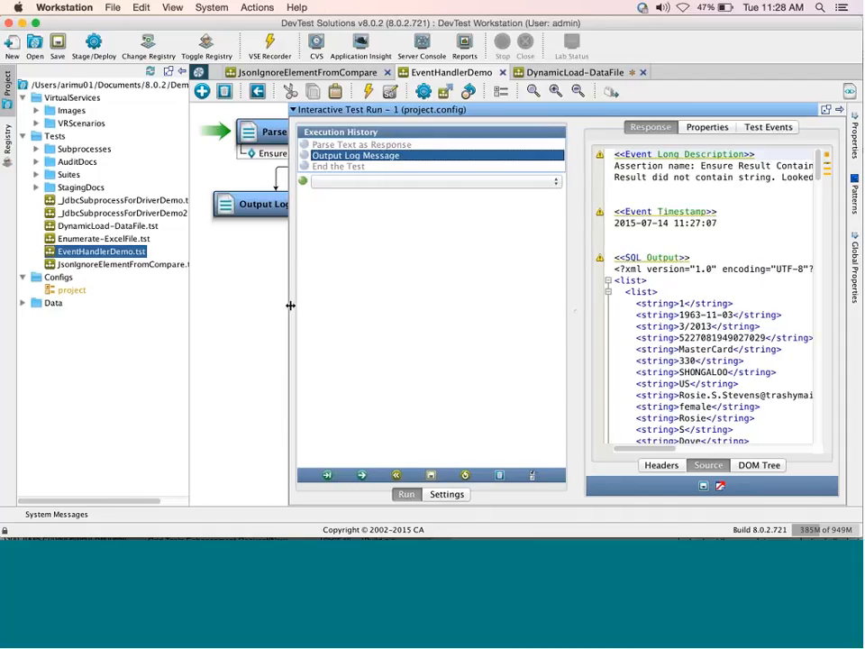
pyautogui.moveTo(289, 304); pyautogui.dragTo(460, 302)
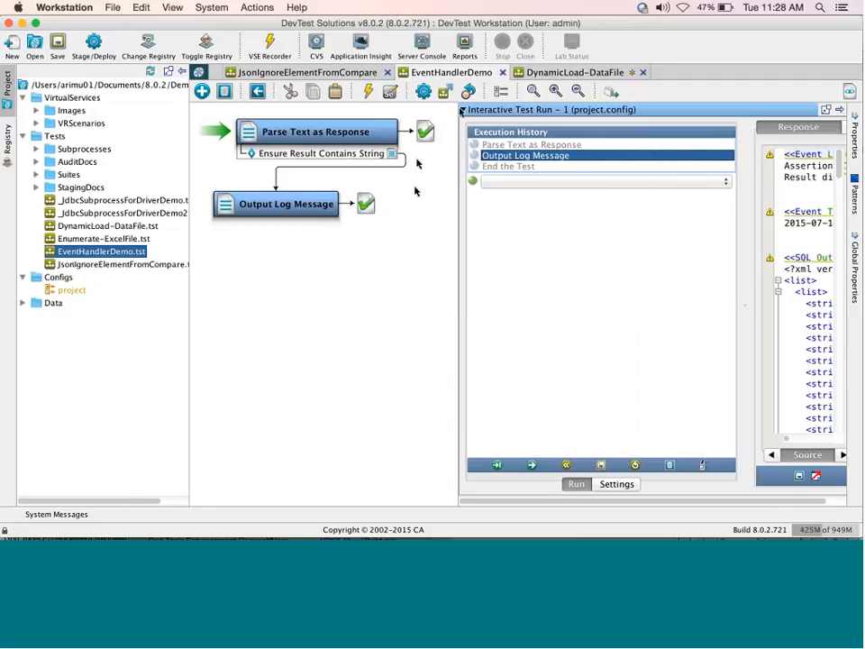
# Switch to DynamicLoad-DataFile, open Get File's DataFile data set, and expand the project's Data folder.
pyautogui.click(555, 74)
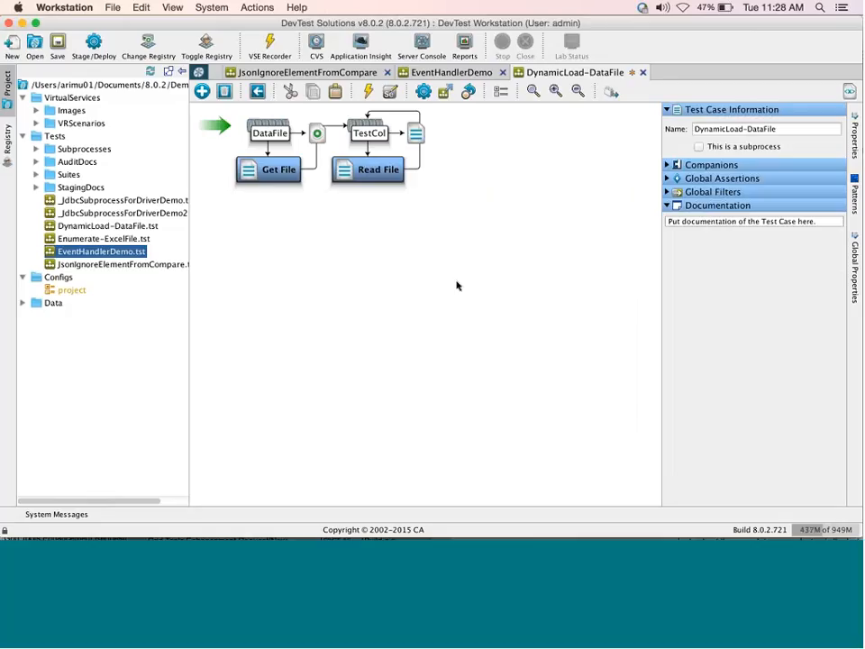
pyautogui.click(281, 139)
pyautogui.click(280, 136)
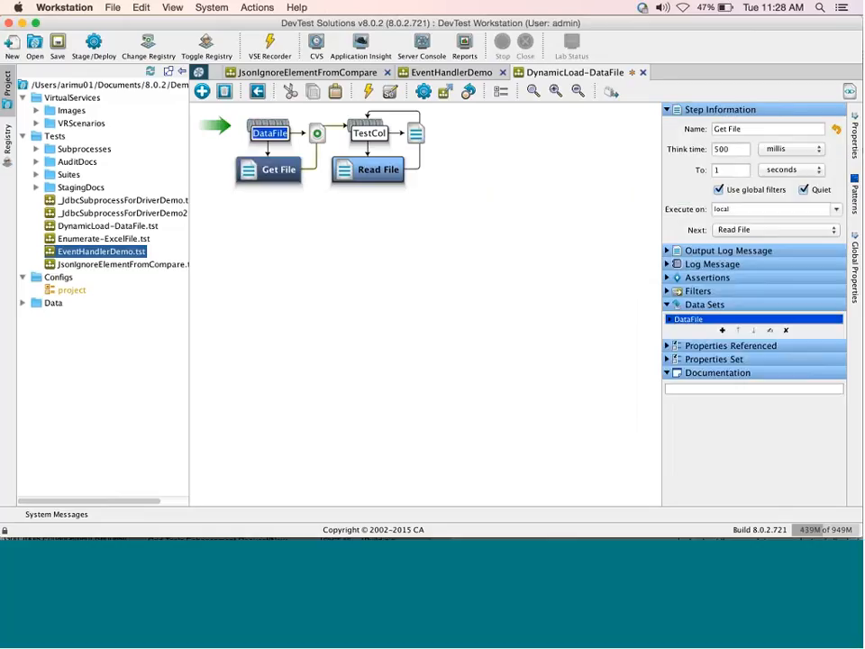
pyautogui.doubleClick(670, 321)
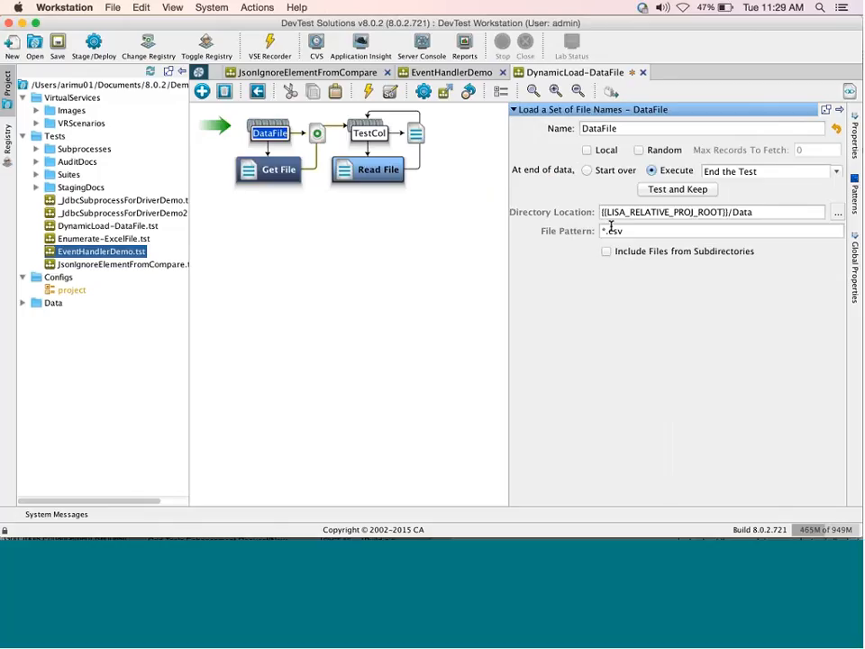
pyautogui.click(22, 304)
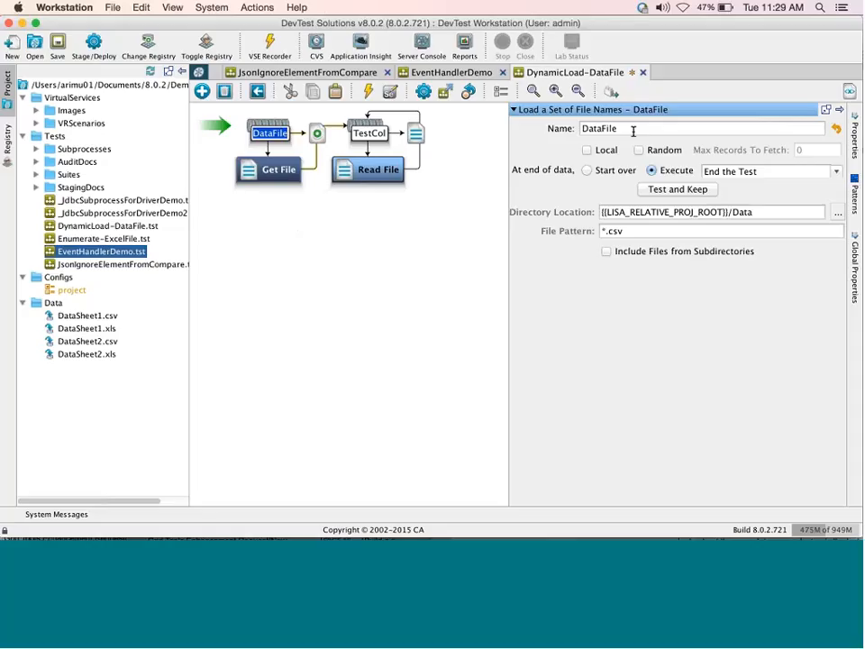
# Open the Read File step's TestCol data set to review its {{DataFile}} settings.
pyautogui.click(370, 135)
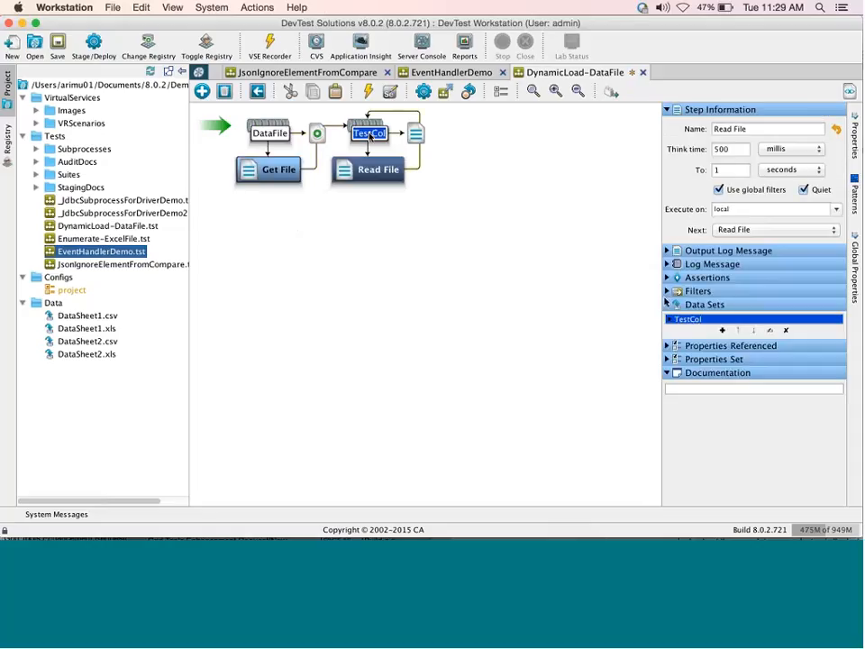
pyautogui.doubleClick(669, 319)
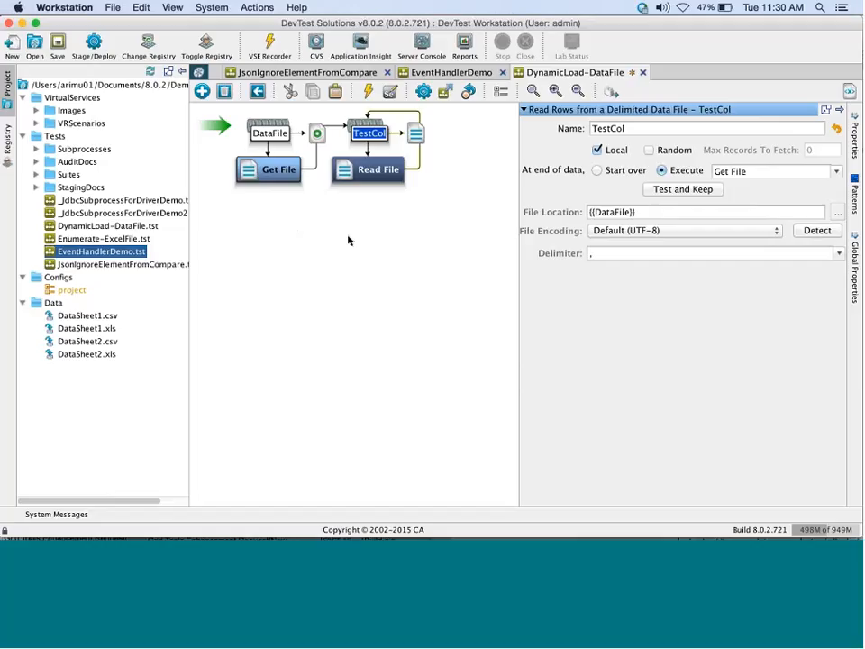
# Start an interactive run of DynamicLoad-DataFile, step it to the end, then close it.
pyautogui.click(349, 240)
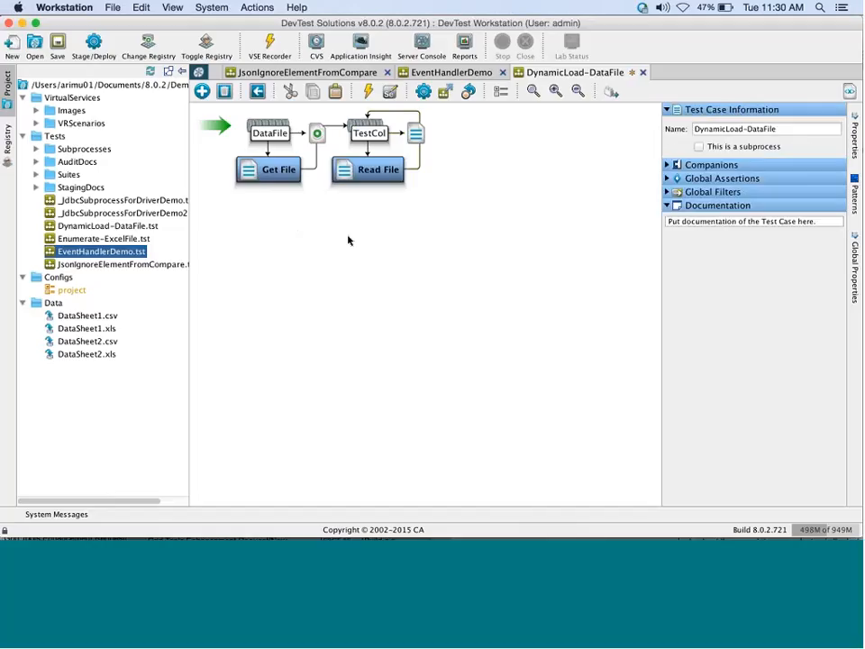
pyautogui.click(422, 92)
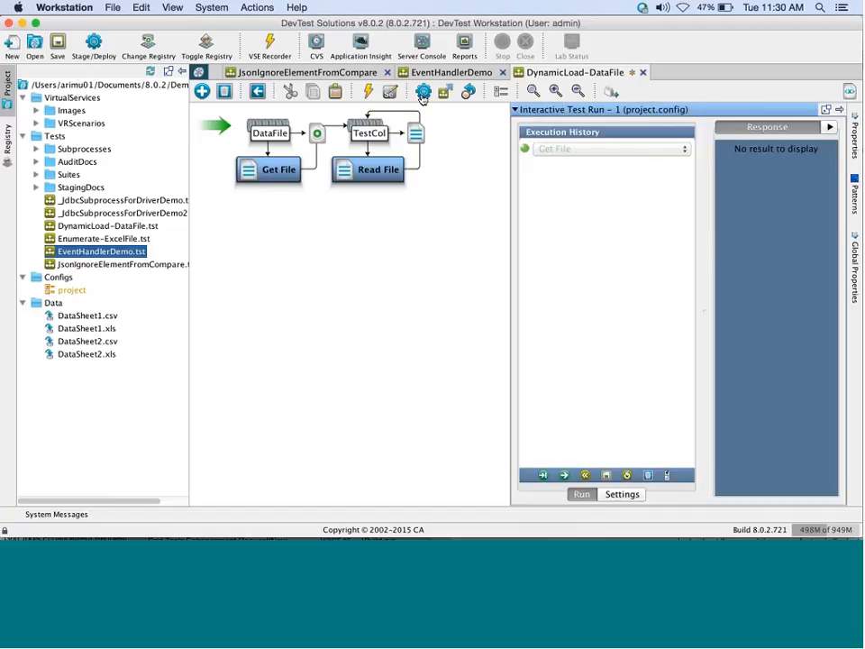
pyautogui.click(565, 475)
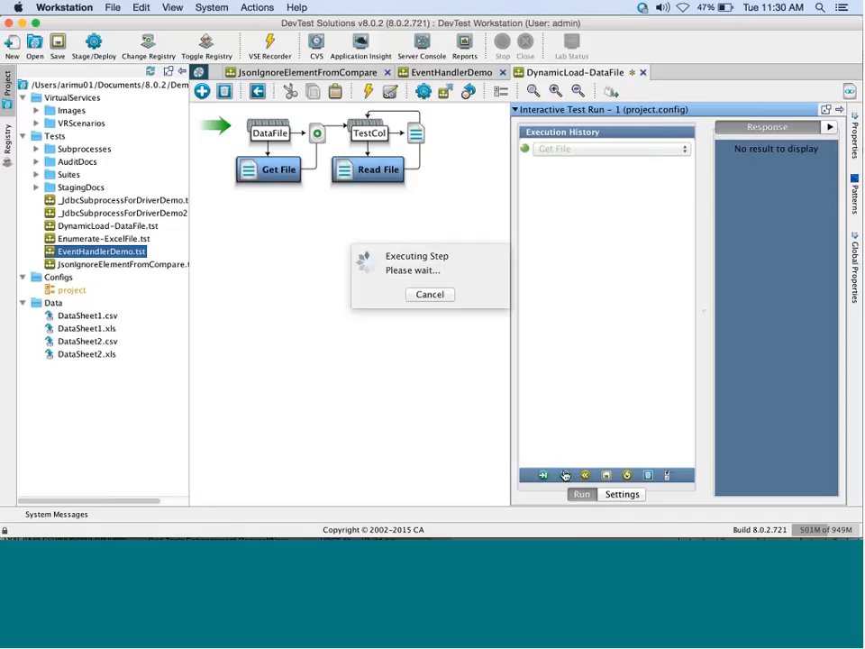
pyautogui.click(565, 475)
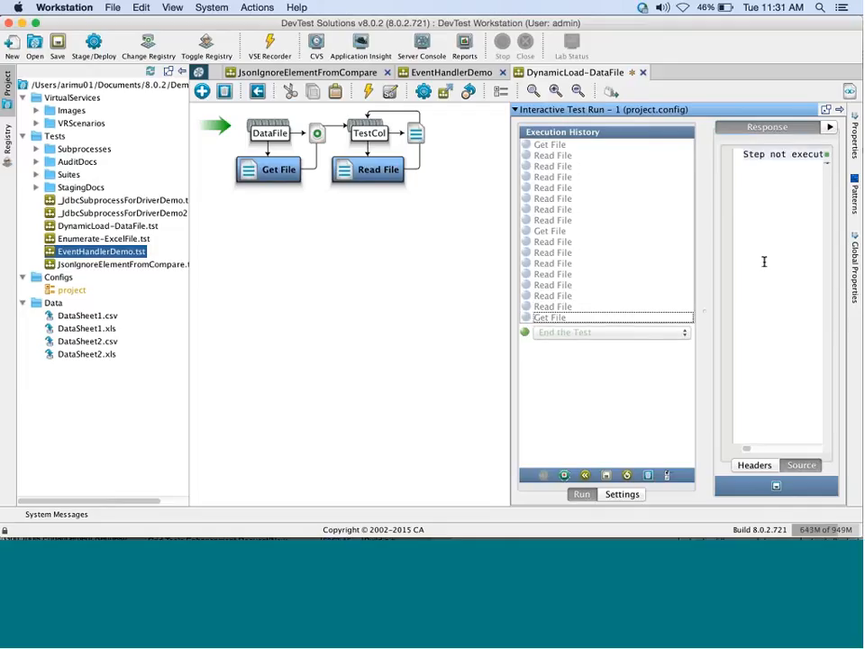
pyautogui.click(518, 310)
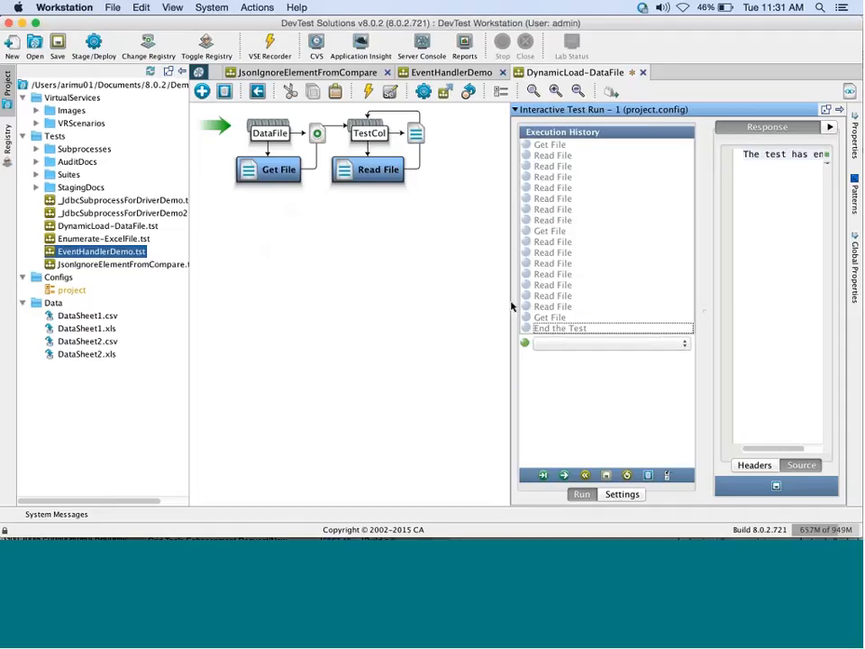
pyautogui.moveTo(513, 292); pyautogui.dragTo(387, 286)
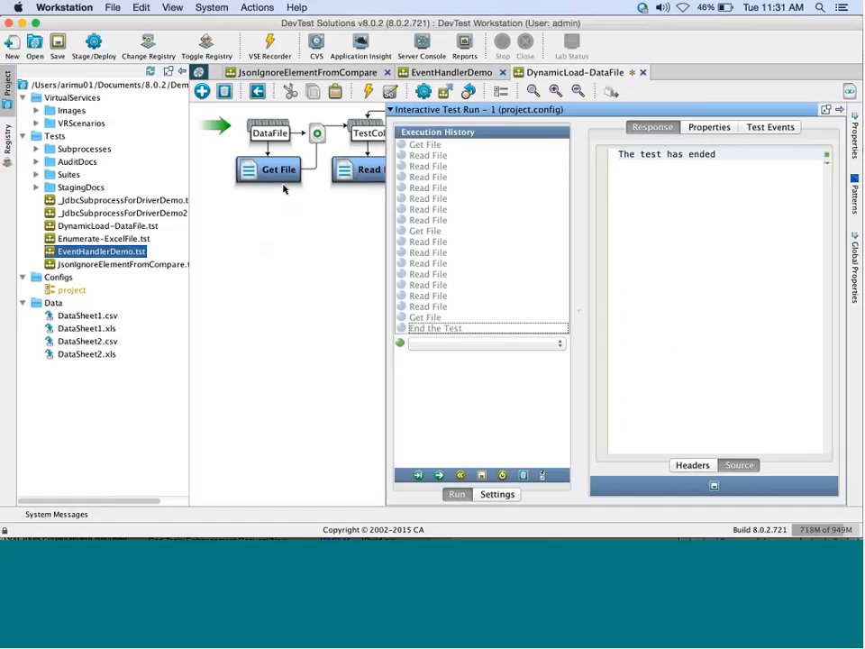
pyautogui.click(275, 135)
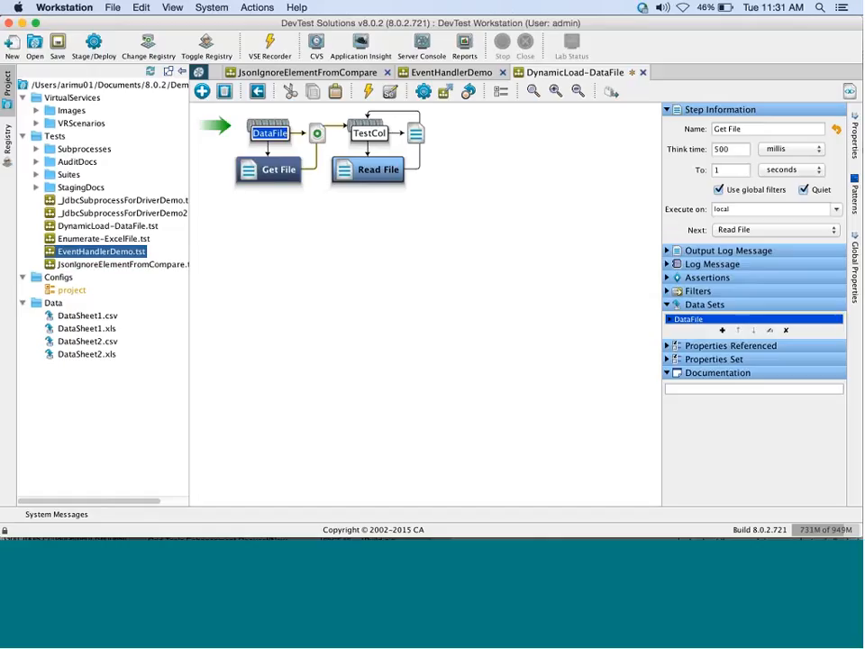
# Open the DataFile data set's settings and leave its Local checkbox ticked.
pyautogui.doubleClick(670, 321)
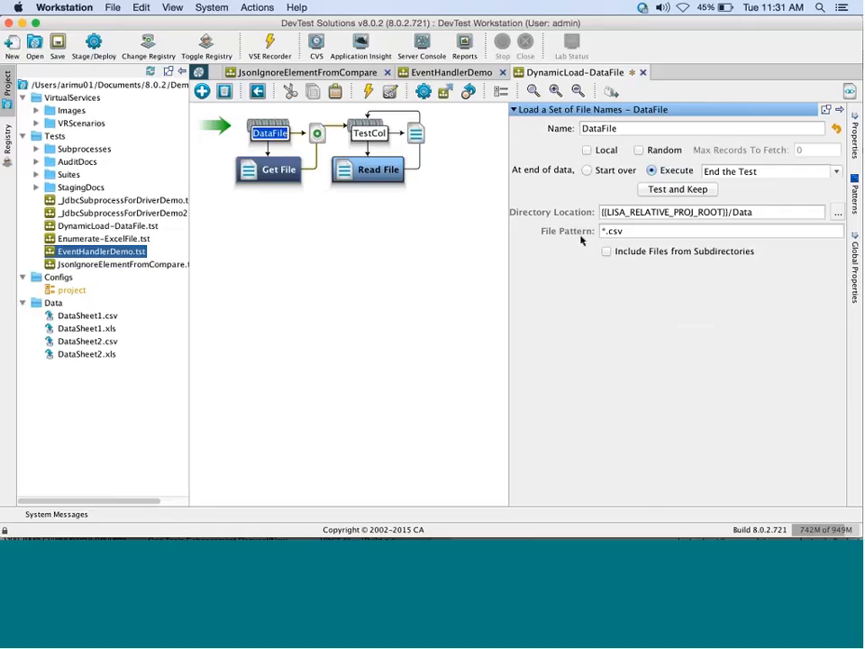
pyautogui.click(588, 151)
pyautogui.click(585, 149)
pyautogui.click(586, 150)
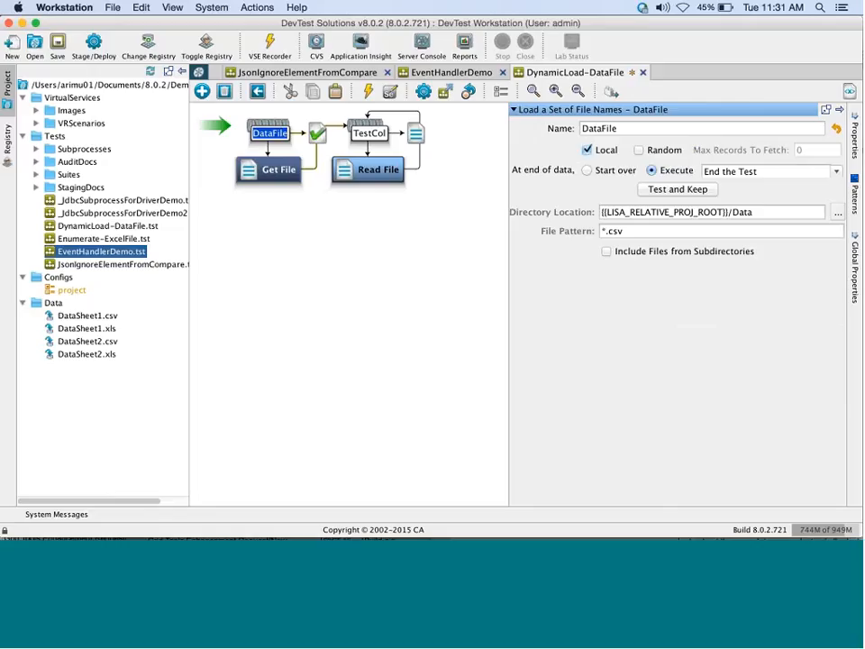
# Check DataSheet1.csv holds TestCol 1–6 and DataSheet2.csv holds 7–12, then return to Workstation.
pyautogui.doubleClick(102, 317)
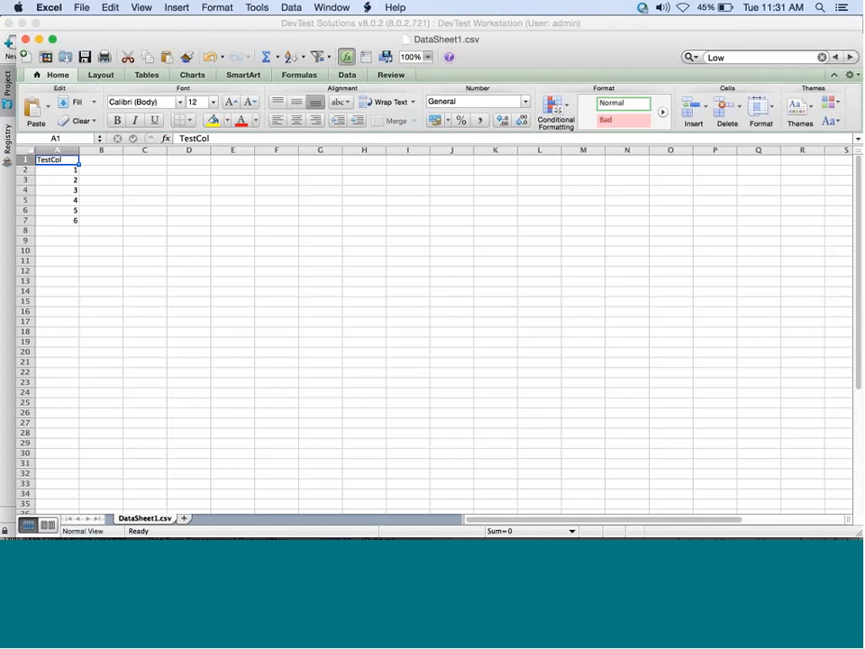
pyautogui.click(25, 39)
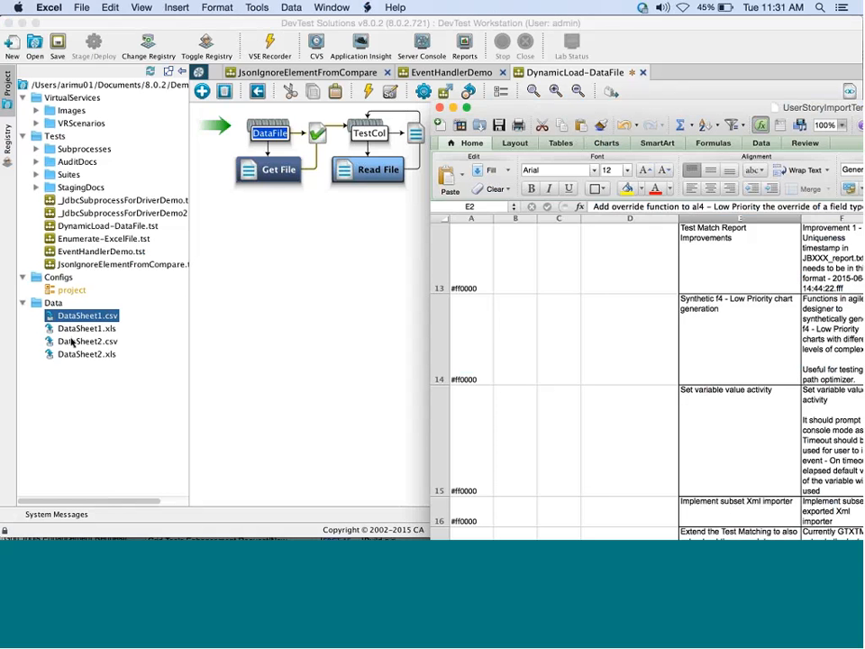
pyautogui.doubleClick(93, 345)
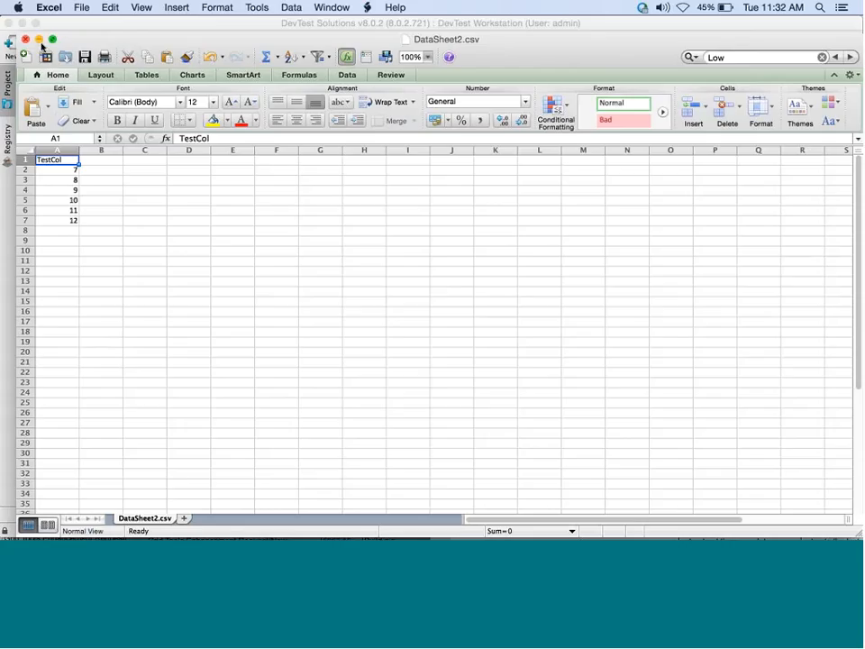
pyautogui.click(88, 26)
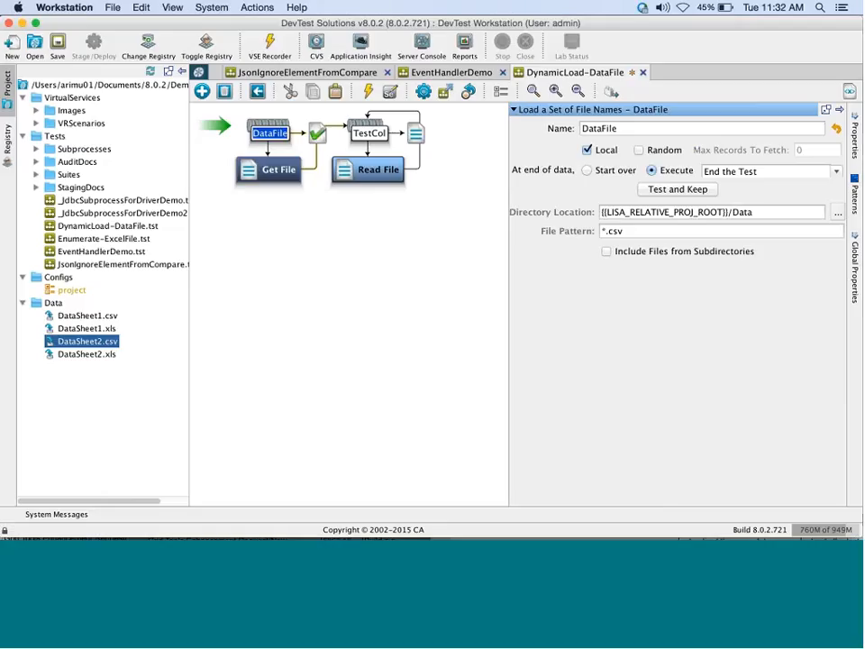
# Reopen Interactive Test Run - 1 and step through each Read File result in Execution History.
pyautogui.click(423, 94)
pyautogui.click(430, 112)
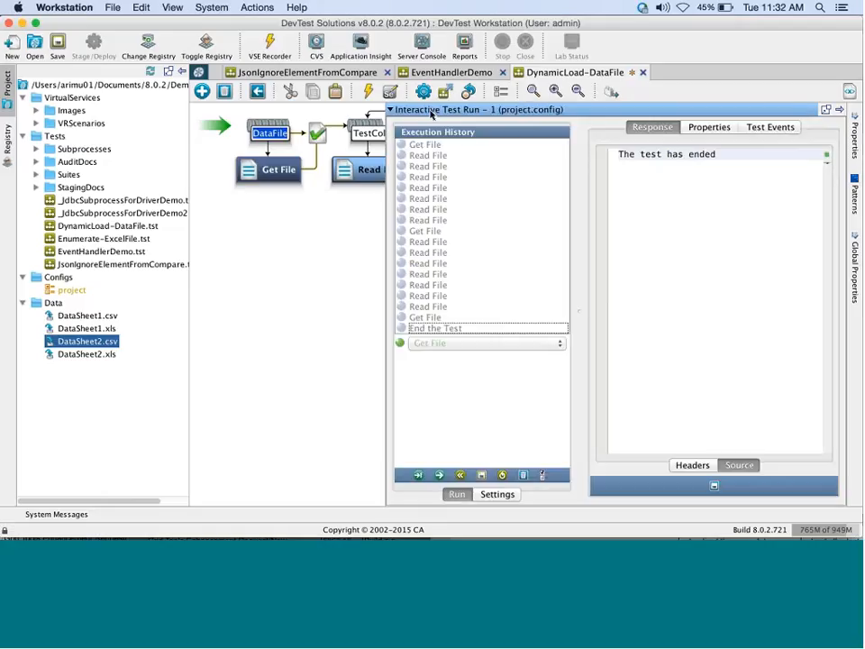
pyautogui.click(479, 155)
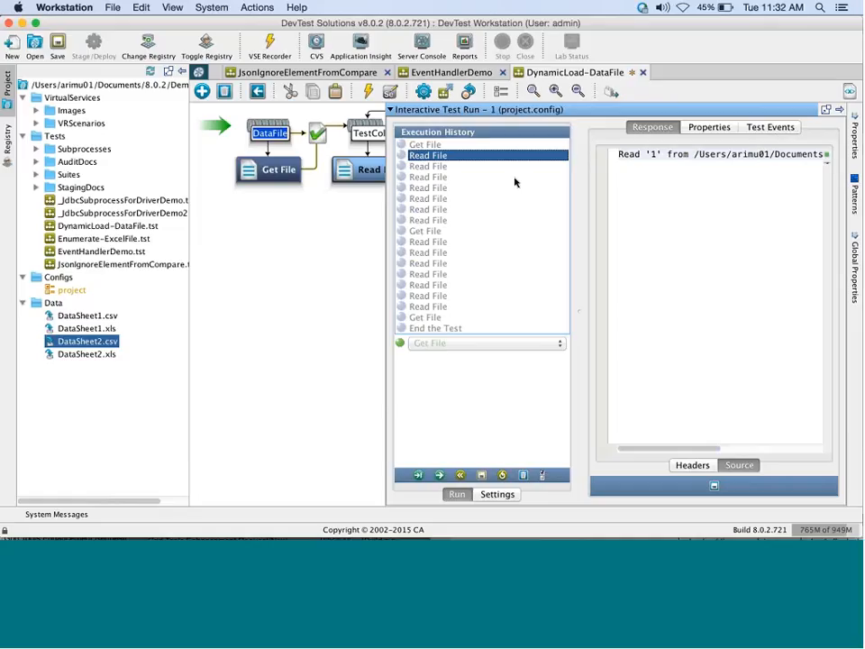
pyautogui.click(514, 178)
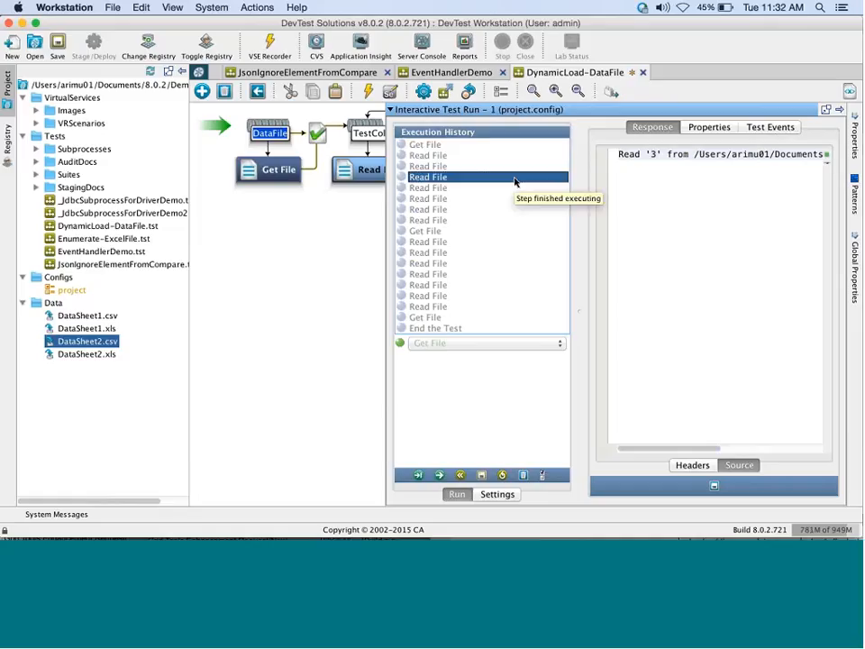
pyautogui.press('Down')
pyautogui.press('Down')
pyautogui.press('Down')
pyautogui.press('Down')
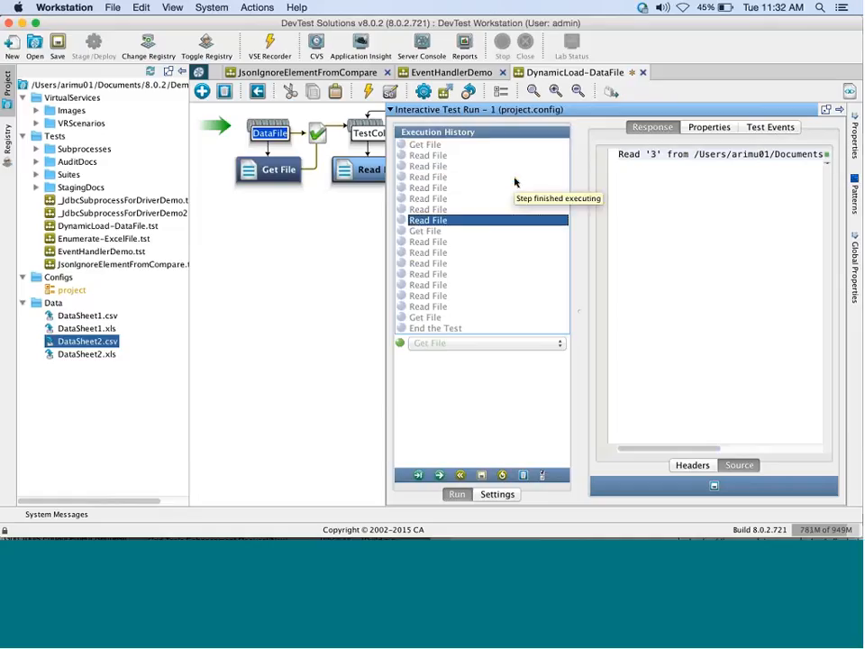
pyautogui.press('Down')
pyautogui.press('Down')
pyautogui.press('Down')
pyautogui.press('Down')
pyautogui.press('Down')
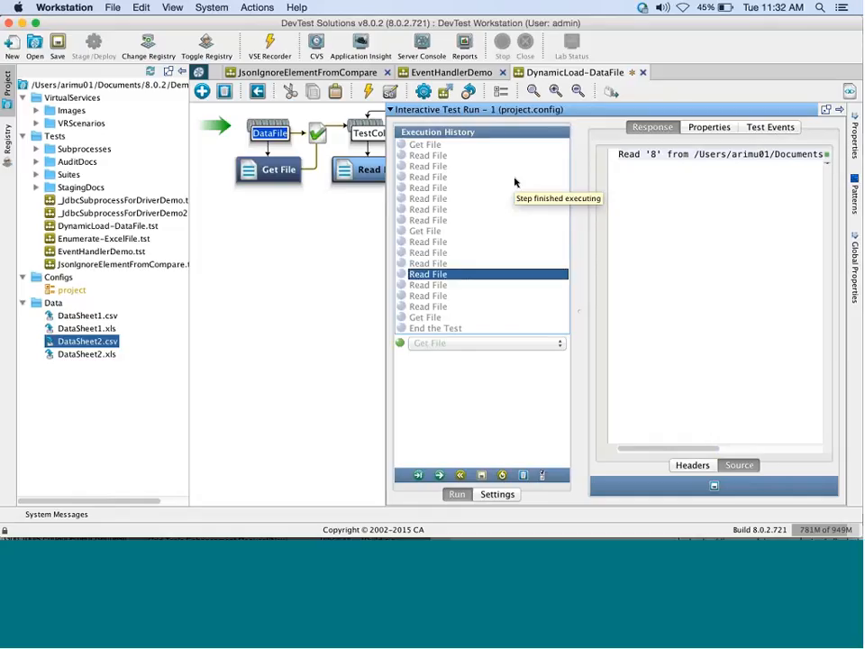
pyautogui.press('Down')
pyautogui.press('Down')
pyautogui.press('Down')
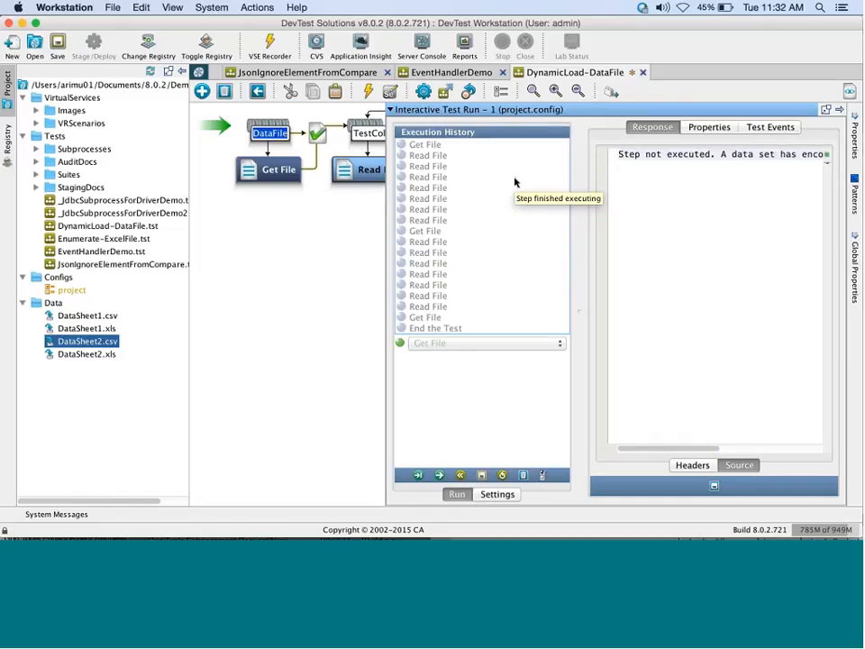